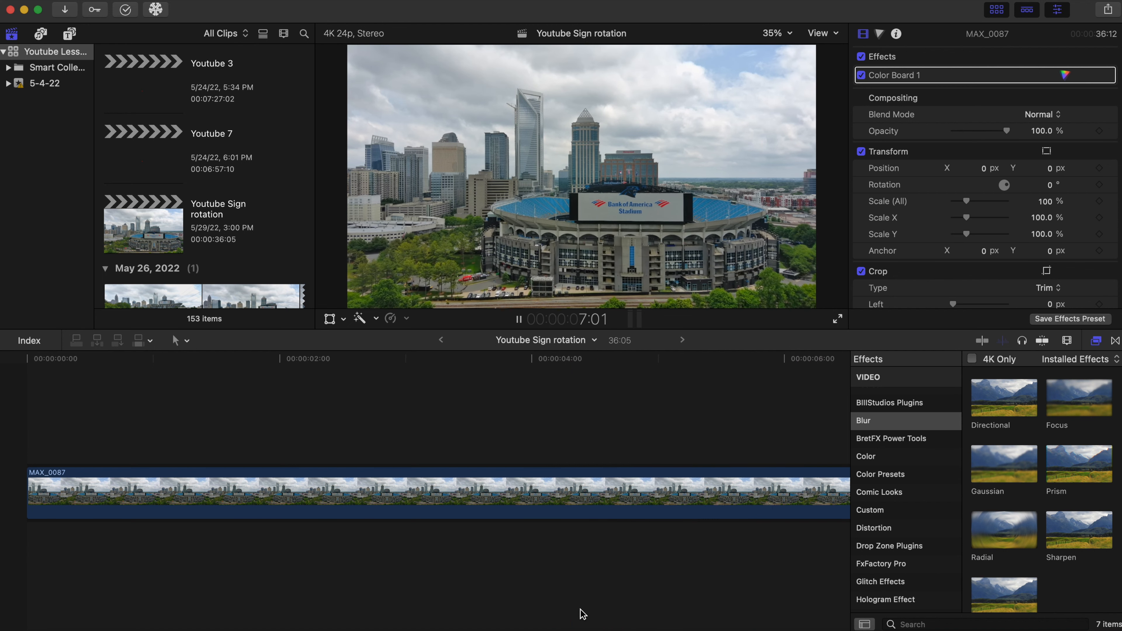
Duplicate the MAX_0087 clip onto a layer directly above the original, aligned with the start of the timeline.
{"action": "key", "text": "space"}
{"action": "scroll", "coordinate": [455, 590], "scroll_direction": "left", "scroll_amount": 10}
{"action": "scroll", "coordinate": [456, 589], "scroll_direction": "left", "scroll_amount": 2}
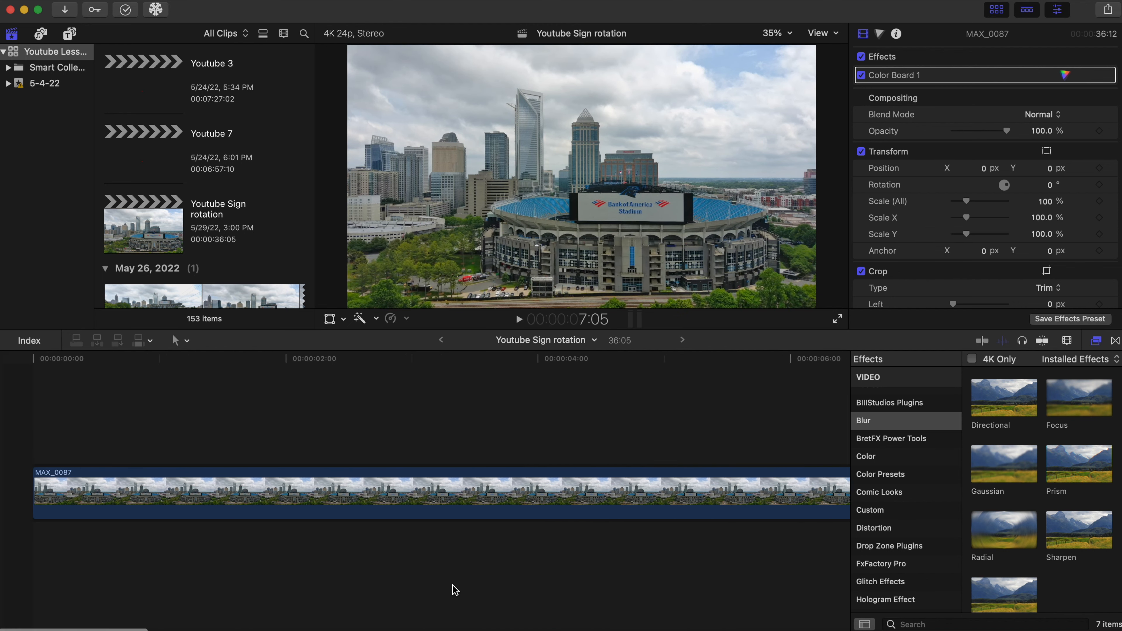
{"action": "left_click", "coordinate": [25, 431]}
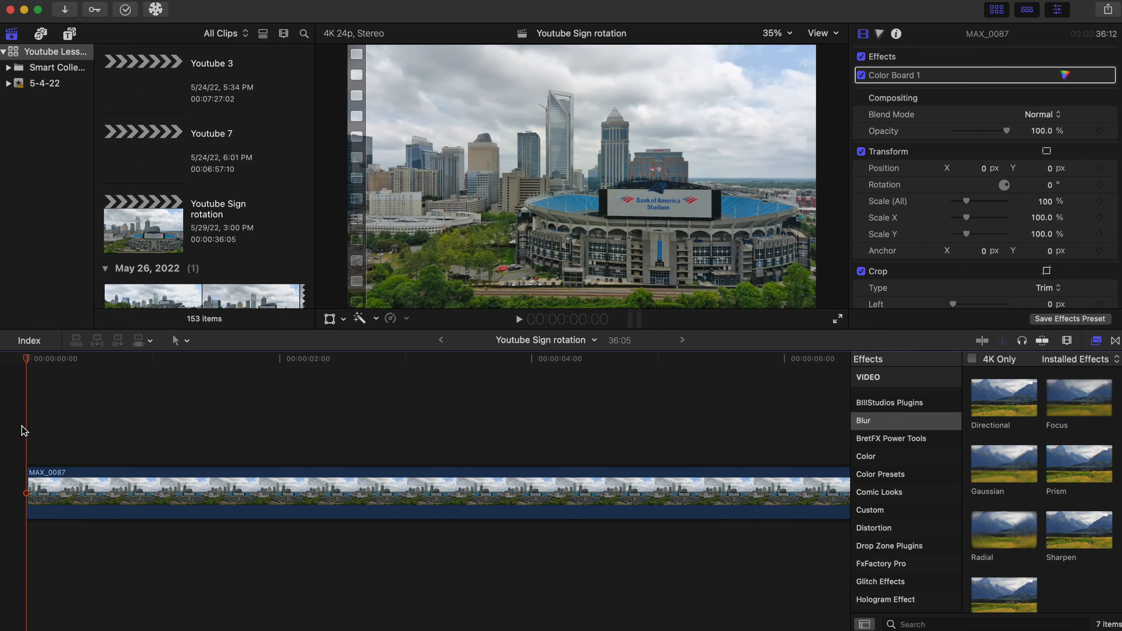
{"action": "left_click", "coordinate": [246, 491]}
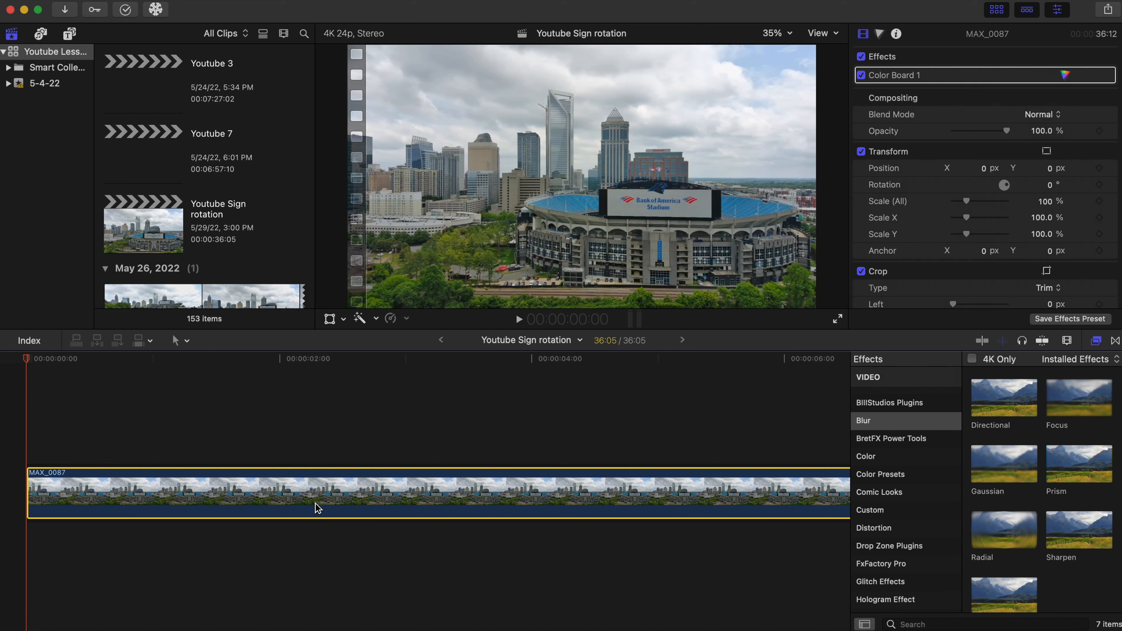
{"action": "left_click_drag", "start_coordinate": [315, 503], "coordinate": [317, 436]}
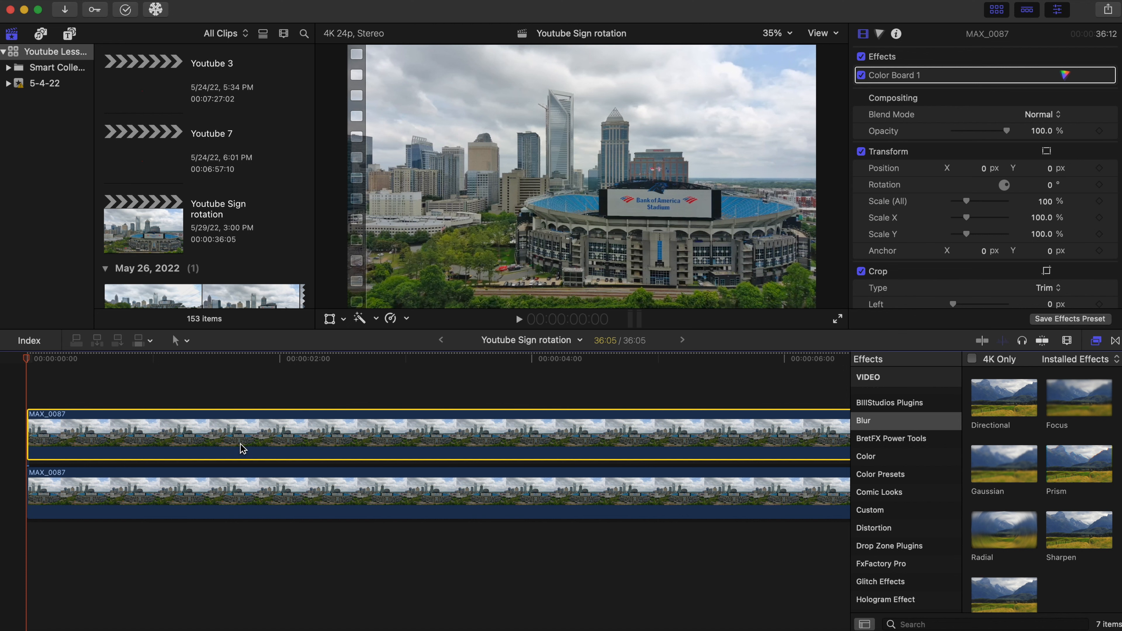
Cut the upper MAX_0087 clip at 4:14 and delete the portion before the cut.
{"action": "left_click", "coordinate": [147, 393]}
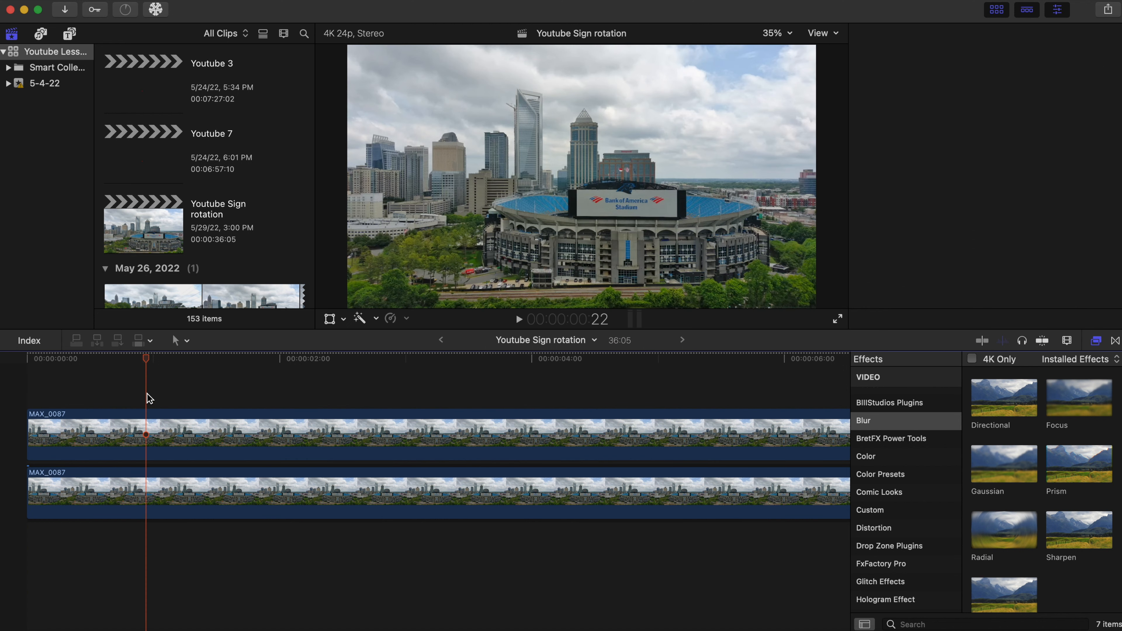
{"action": "left_click", "coordinate": [205, 404]}
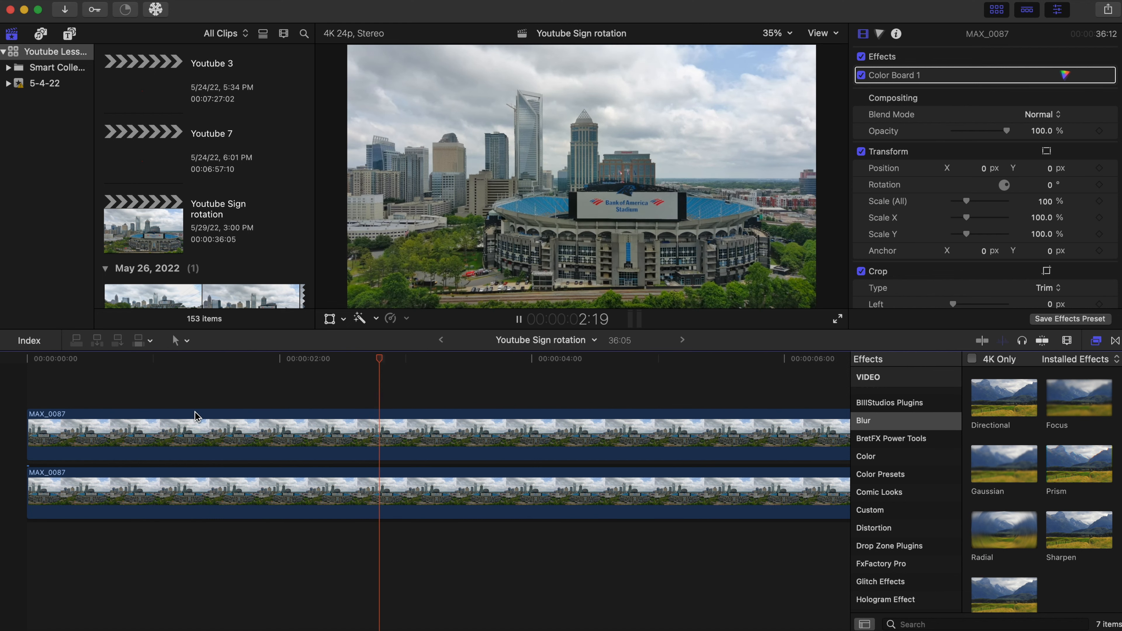
{"action": "key", "text": "space"}
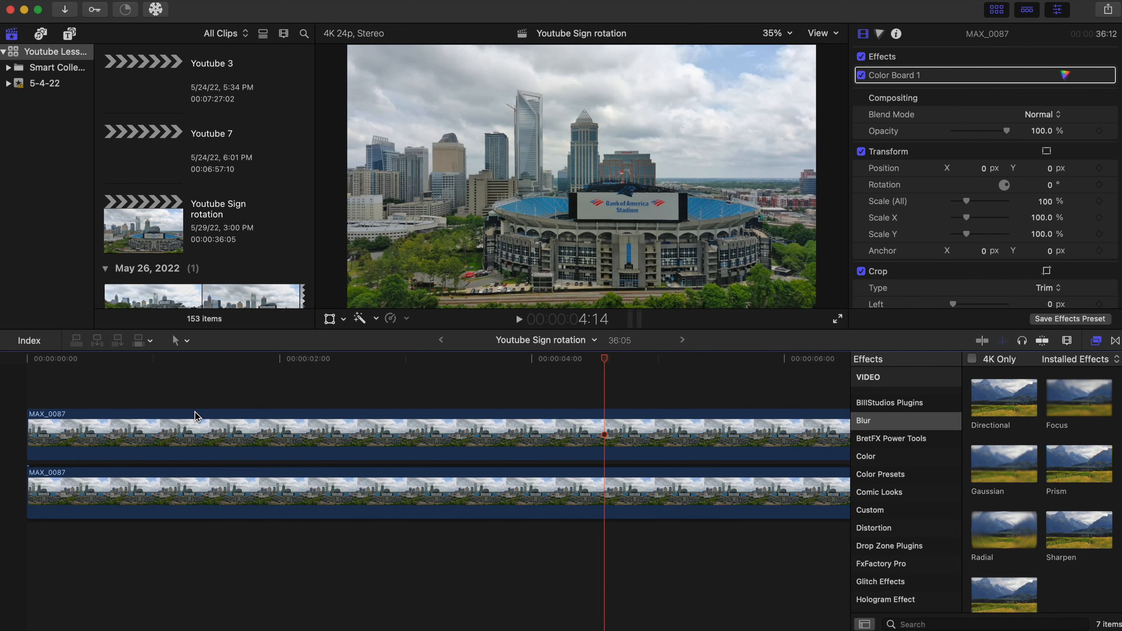
{"action": "left_click", "coordinate": [609, 440]}
{"action": "key", "text": "super+b"}
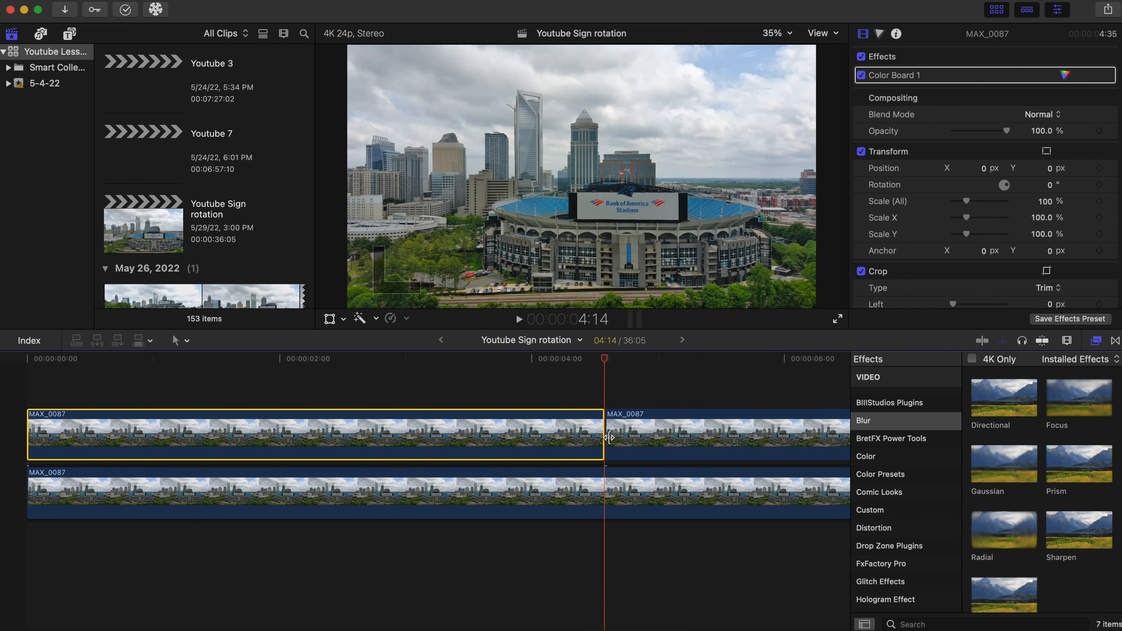
{"action": "scroll", "coordinate": [609, 440], "scroll_direction": "right", "scroll_amount": 2}
{"action": "key", "text": "Delete"}
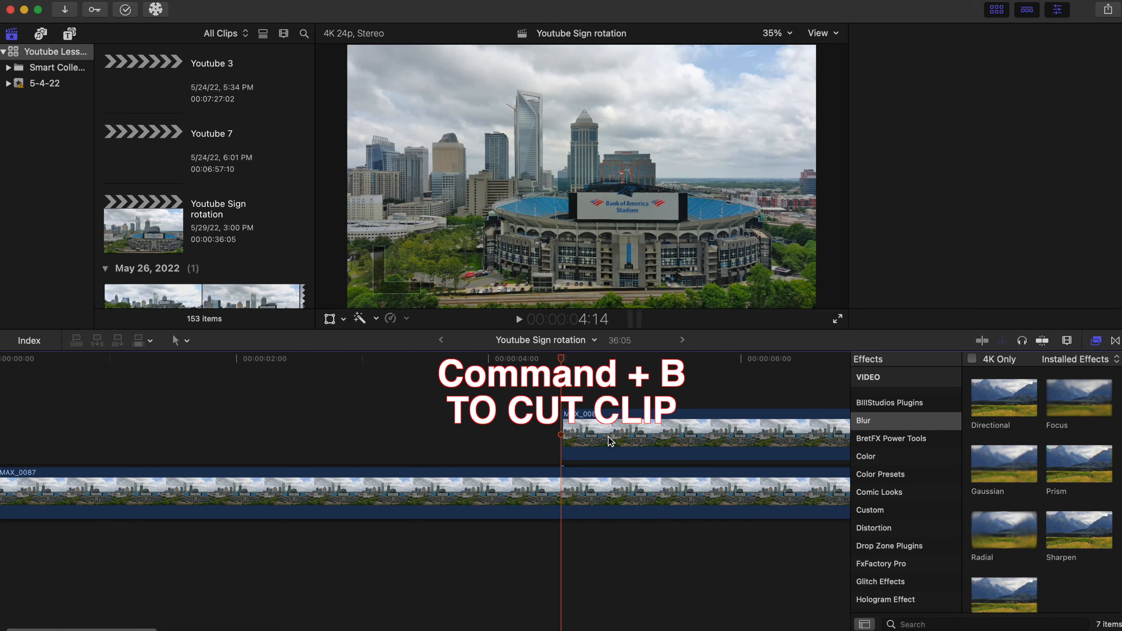
Cut the upper clip at 5:21 and delete the portion after the cut.
{"action": "scroll", "coordinate": [610, 442], "scroll_direction": "right", "scroll_amount": 5}
{"action": "scroll", "coordinate": [609, 441], "scroll_direction": "right", "scroll_amount": 3}
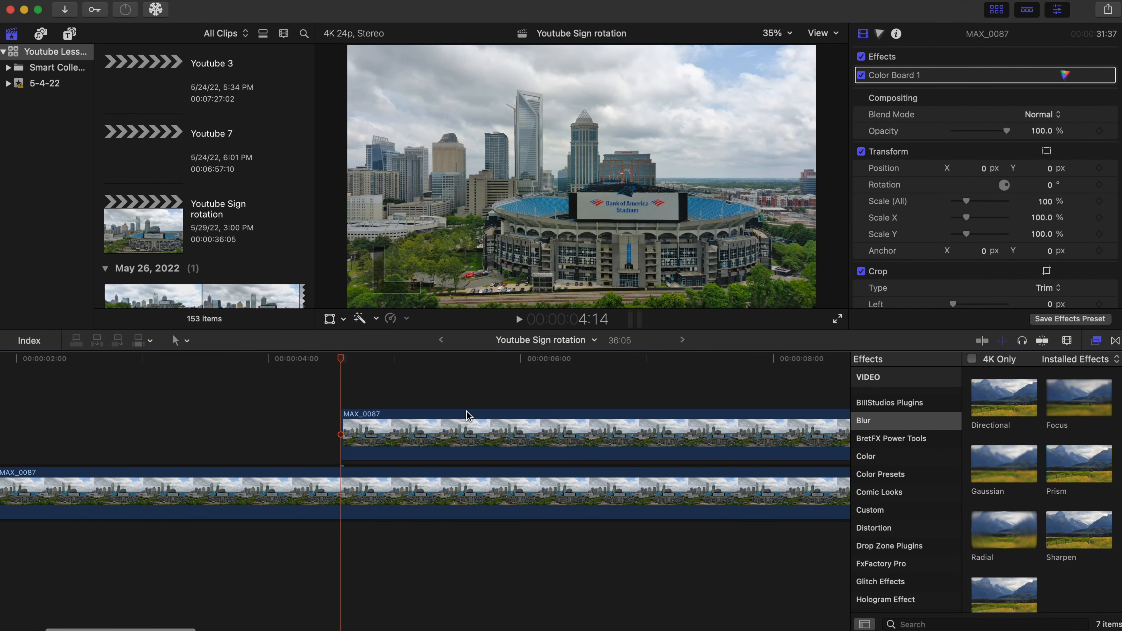
{"action": "left_click", "coordinate": [506, 405]}
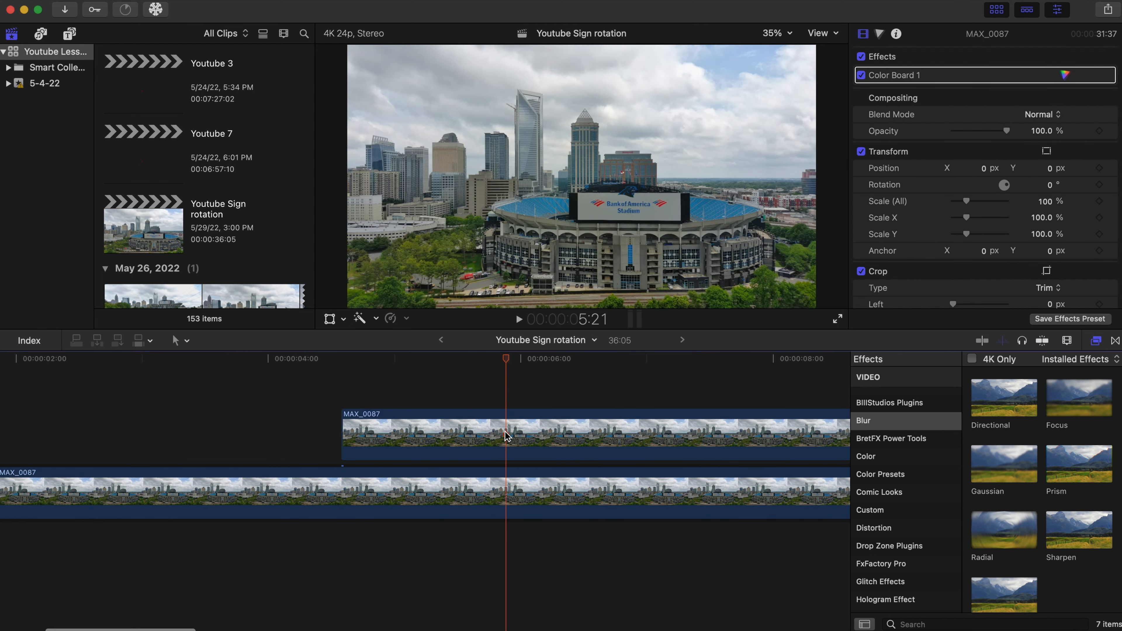
{"action": "left_click", "coordinate": [509, 443]}
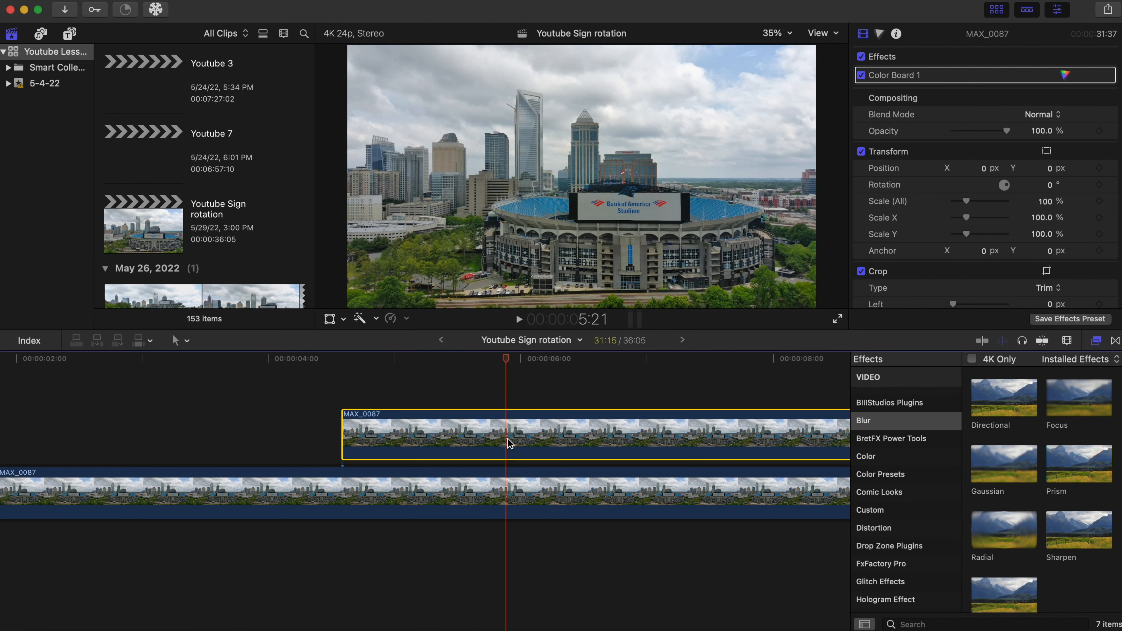
{"action": "key", "text": "super+b"}
{"action": "left_click", "coordinate": [546, 442]}
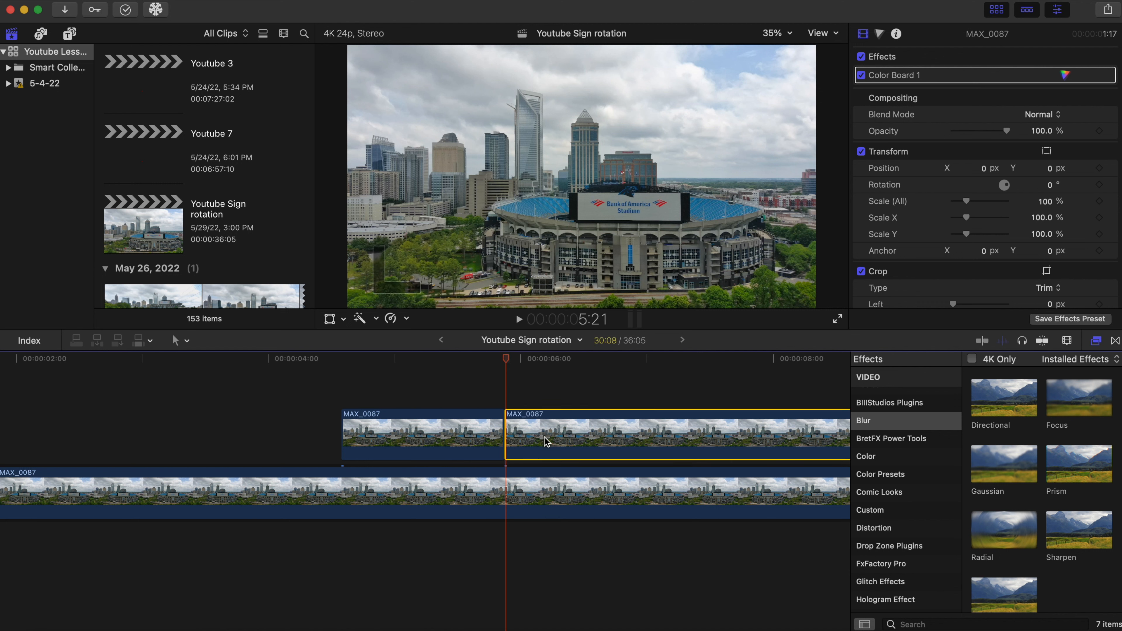
{"action": "key", "text": "Delete"}
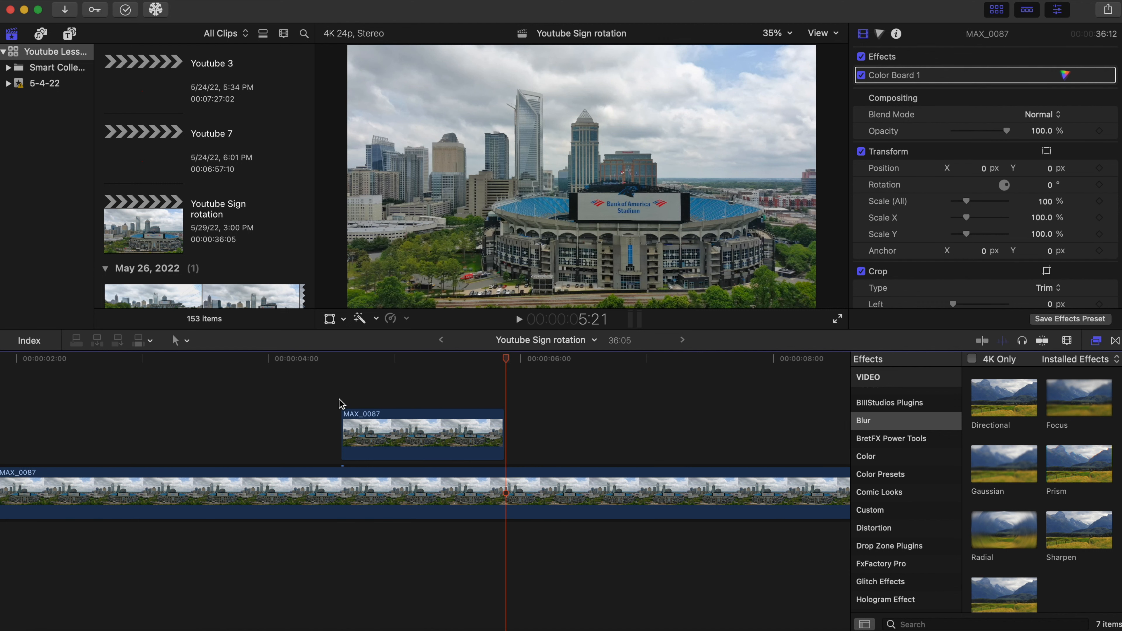
Freeze the short upper clip from its beginning by applying a Hold retime.
{"action": "left_click", "coordinate": [339, 401]}
{"action": "left_click", "coordinate": [364, 420]}
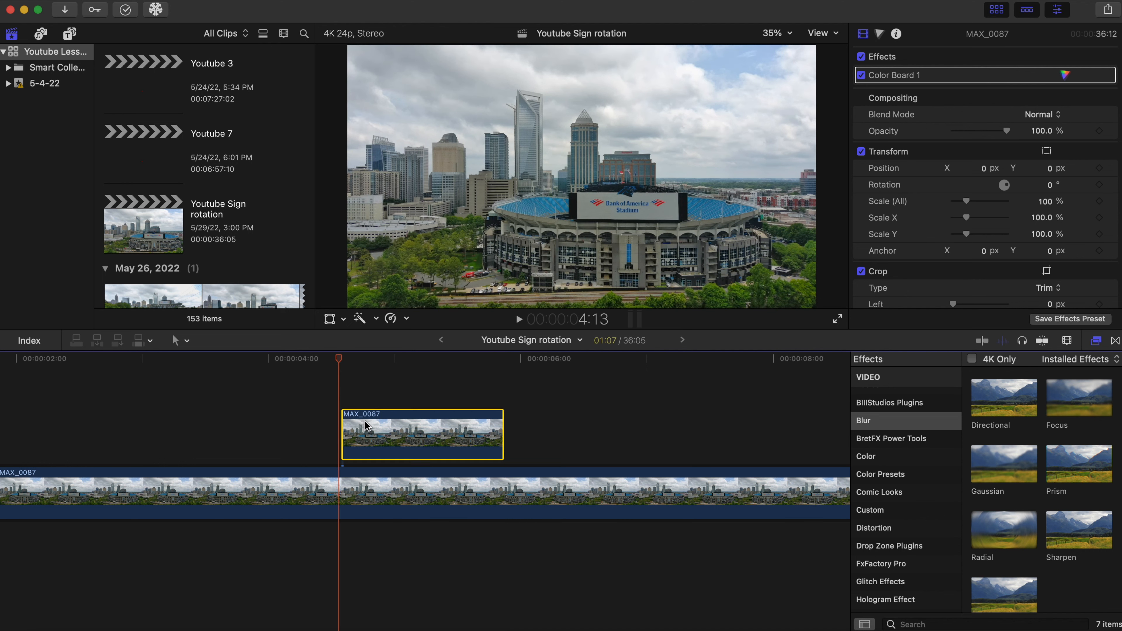
{"action": "left_click", "coordinate": [407, 319]}
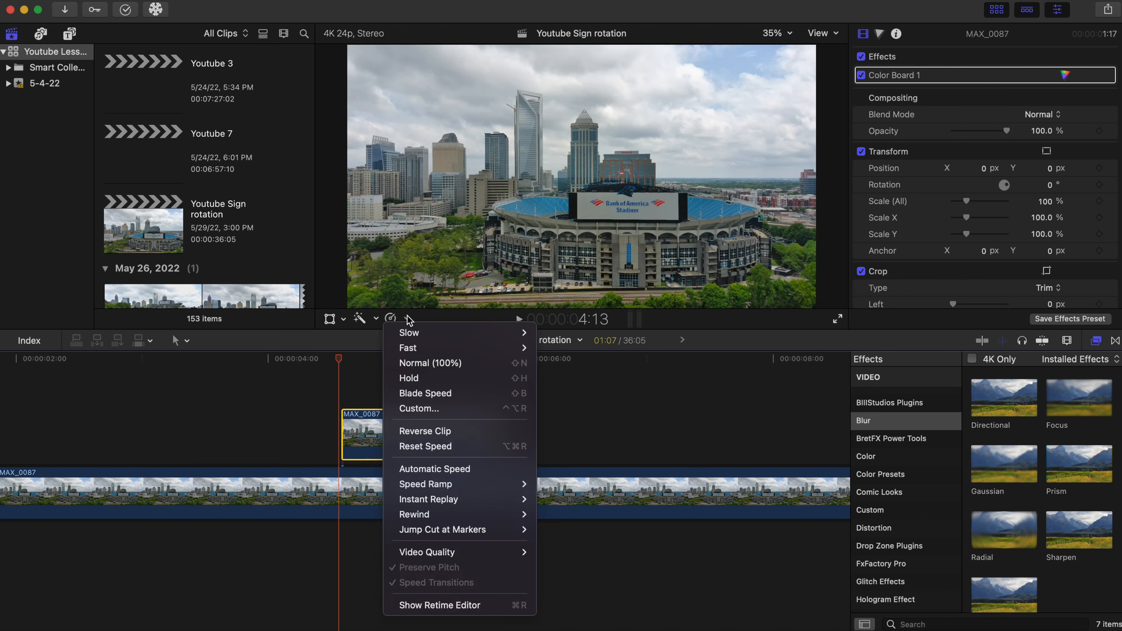
{"action": "left_click", "coordinate": [417, 377]}
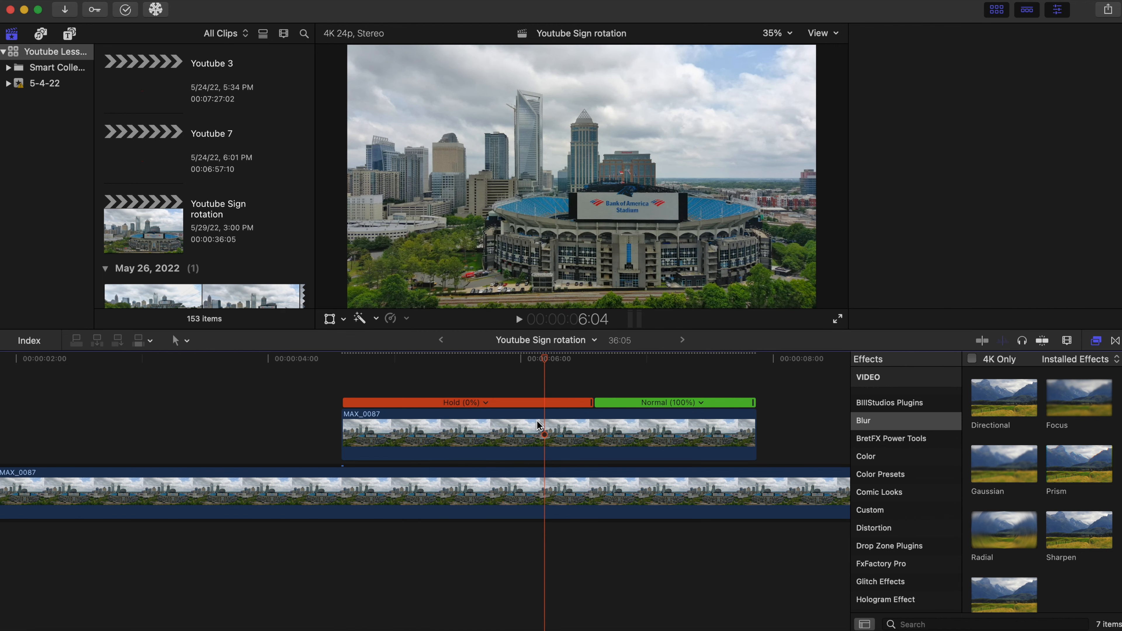
Cut the held upper clip at 6:04 and delete the remainder after the cut.
{"action": "left_click", "coordinate": [544, 431]}
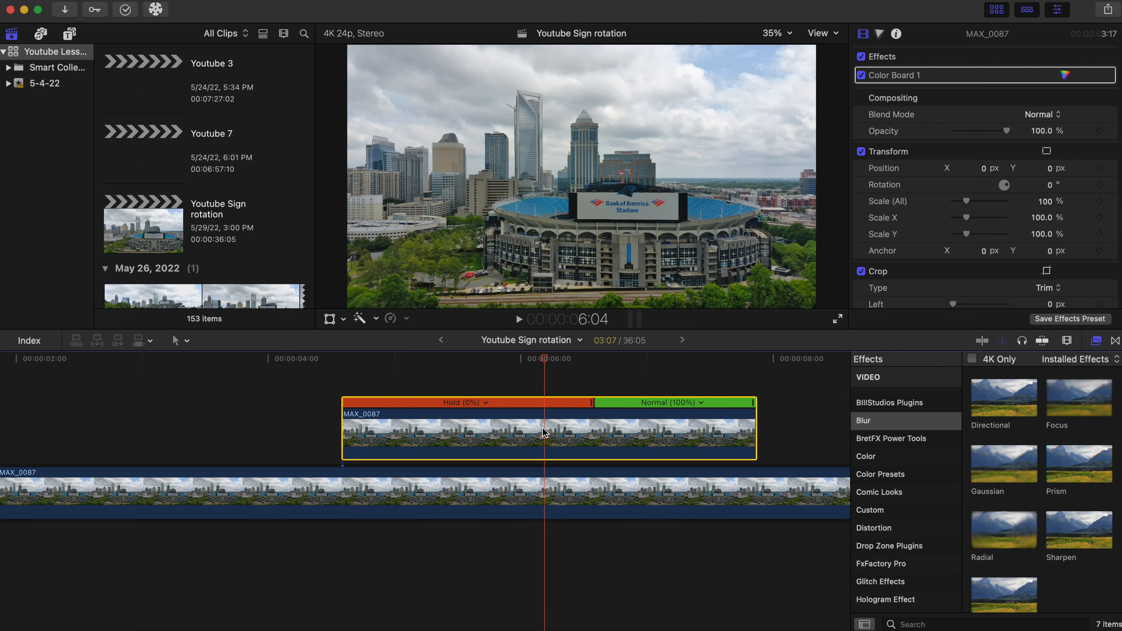
{"action": "key", "text": "super+b"}
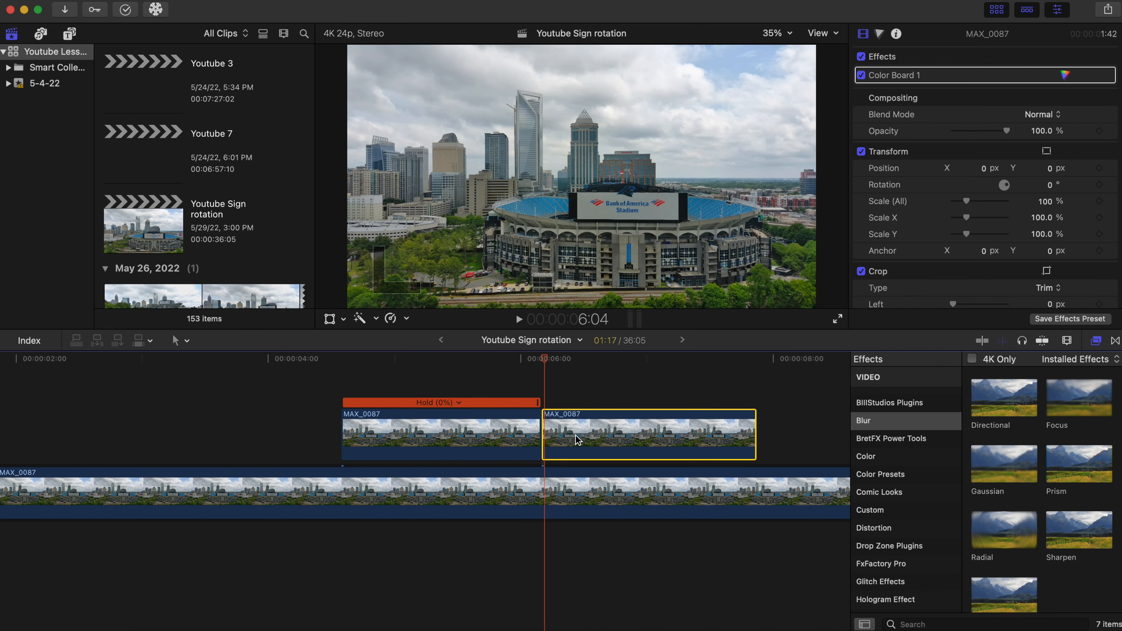
{"action": "key", "text": "Delete"}
Apply the Draw Mask effect to the held upper clip, with the playhead at its start at 4:14.
{"action": "key", "text": "Up"}
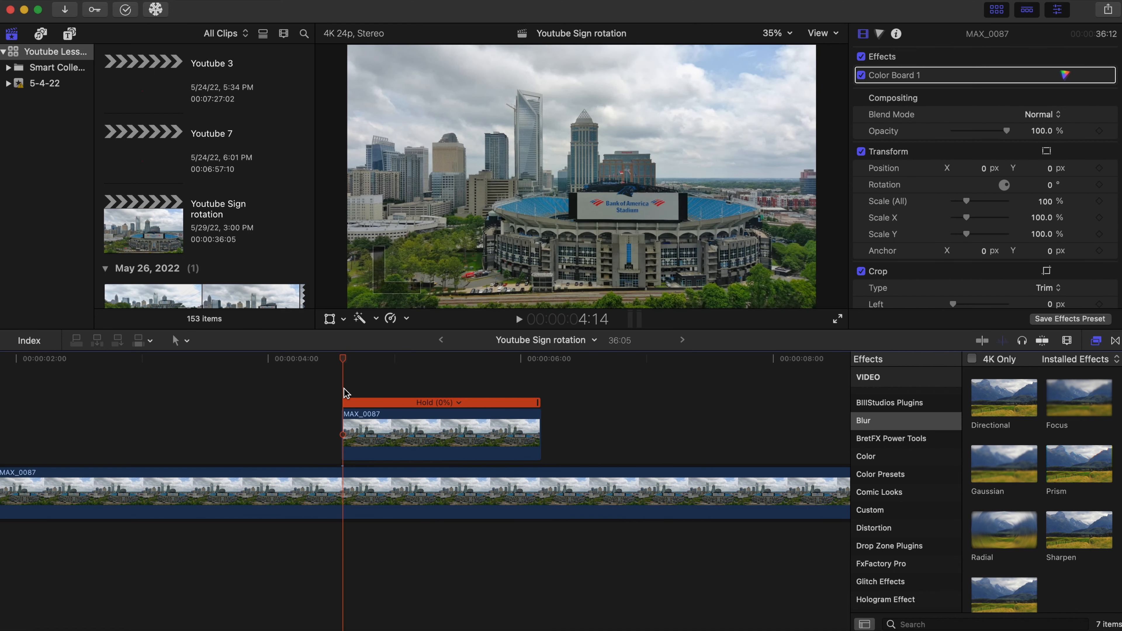
{"action": "left_click", "coordinate": [372, 434]}
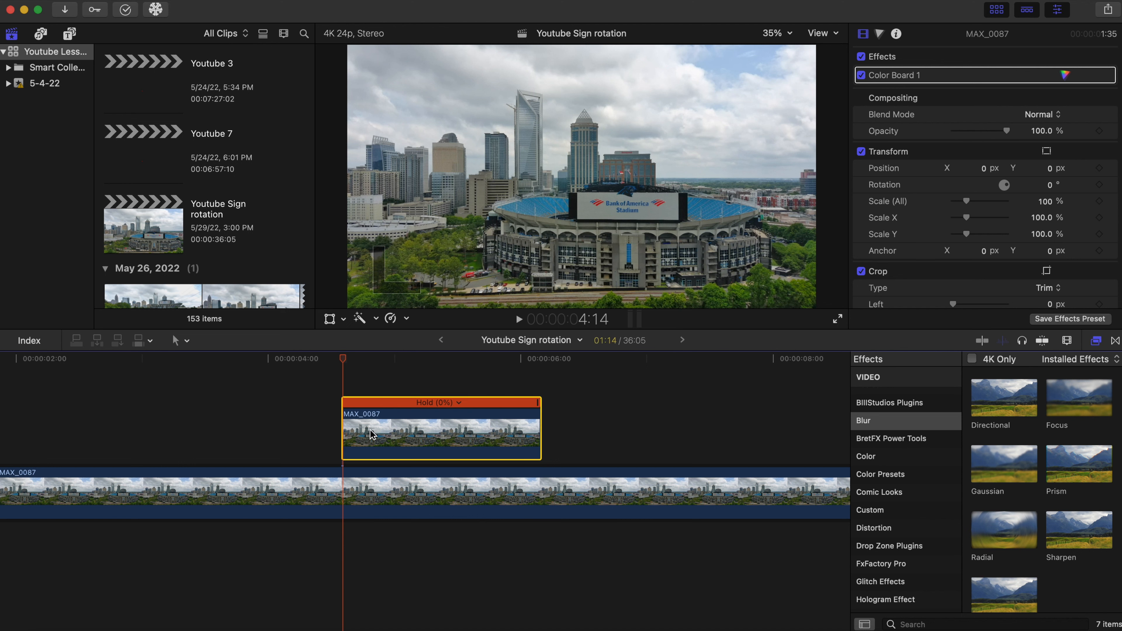
{"action": "scroll", "coordinate": [892, 538], "scroll_direction": "down", "scroll_amount": 10}
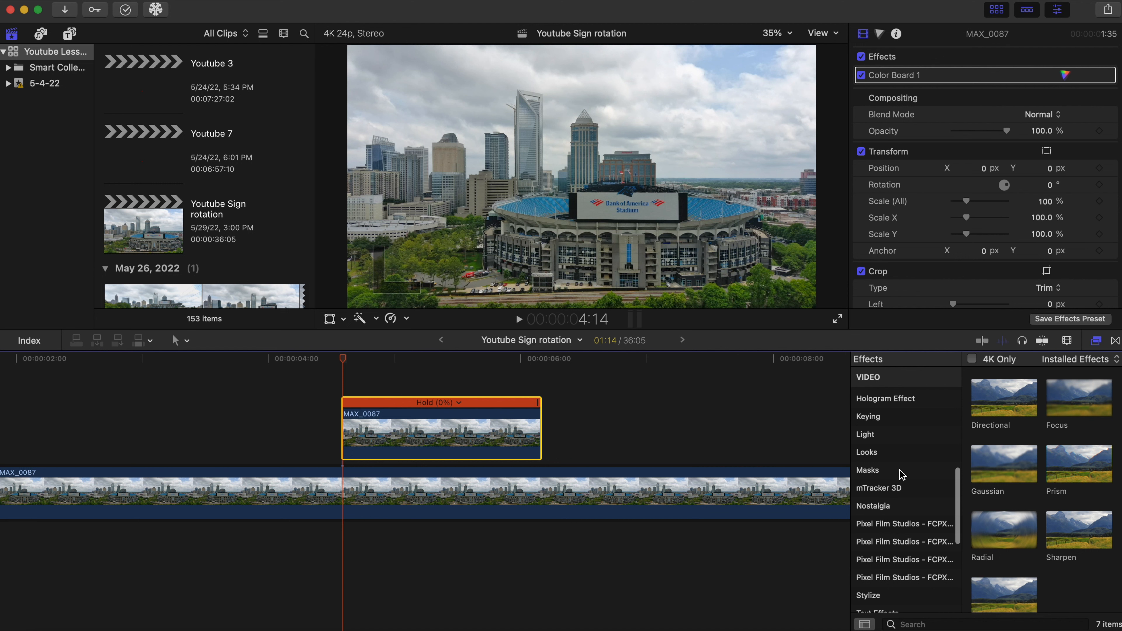
{"action": "left_click", "coordinate": [899, 471]}
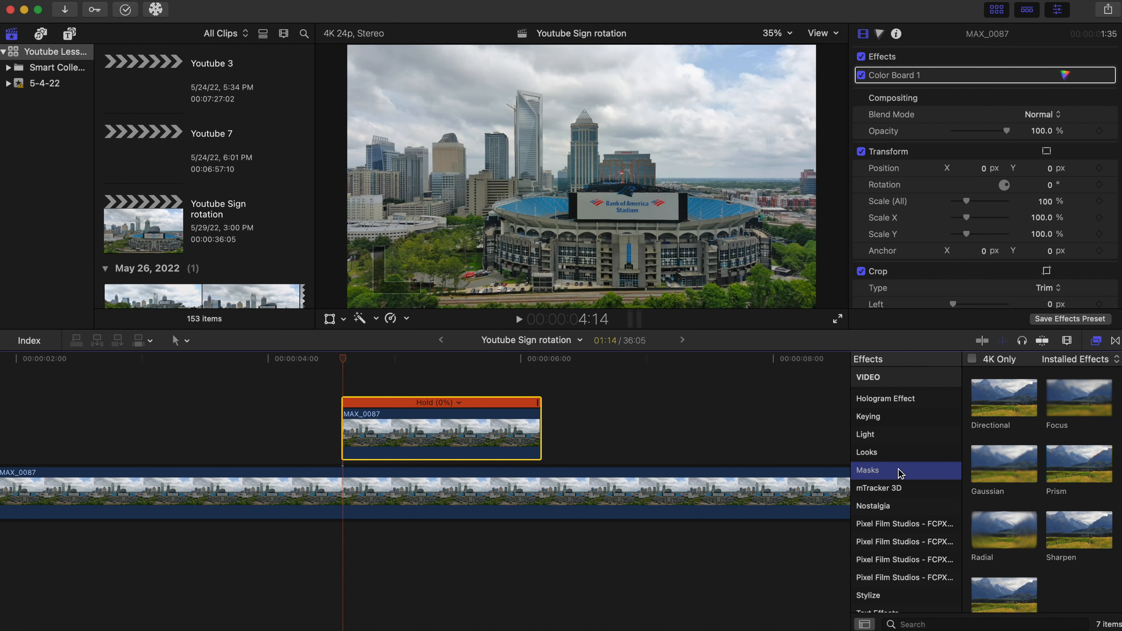
{"action": "mouse_move", "coordinate": [1013, 403]}
{"action": "left_mouse_down"}
{"action": "mouse_move", "coordinate": [512, 413]}
{"action": "mouse_move", "coordinate": [461, 444]}
{"action": "left_mouse_up"}
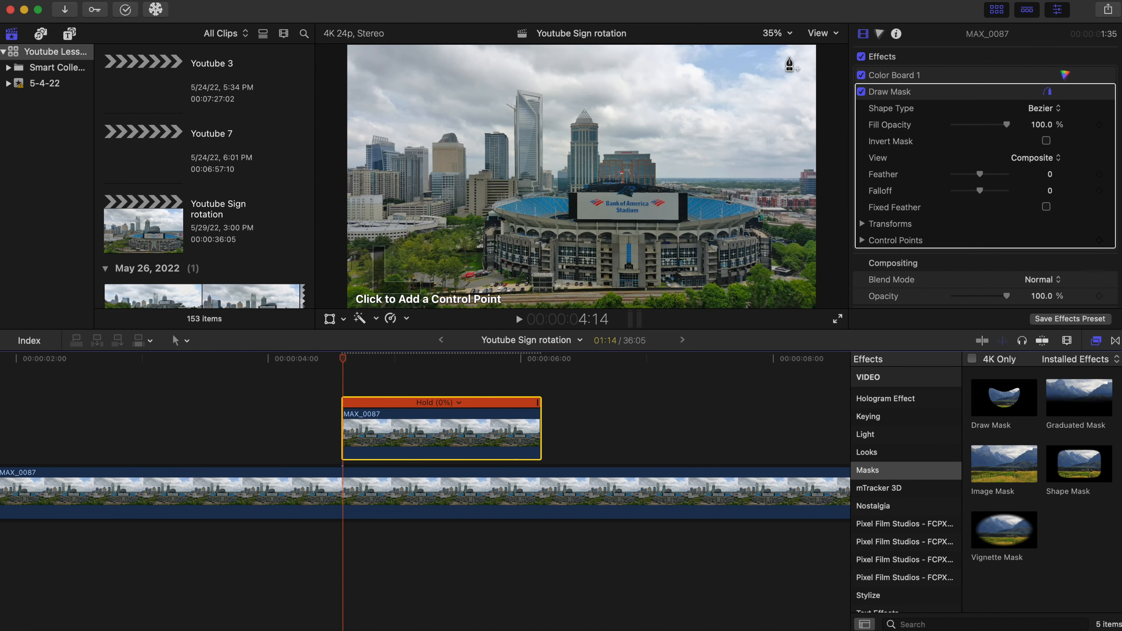
Draw a closed mask around the white Bank of America Stadium sign, including the panther logo on its upper edge, with the viewer at 150%.
{"action": "left_click", "coordinate": [786, 36]}
{"action": "left_click", "coordinate": [793, 130]}
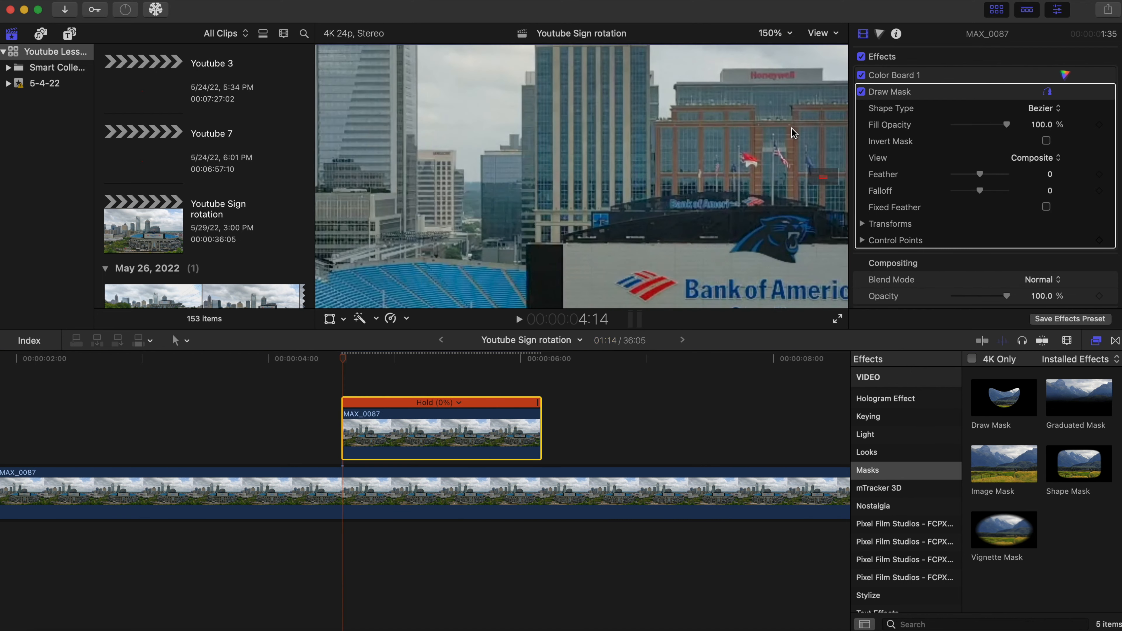
{"action": "left_click_drag", "start_coordinate": [822, 176], "coordinate": [827, 178]}
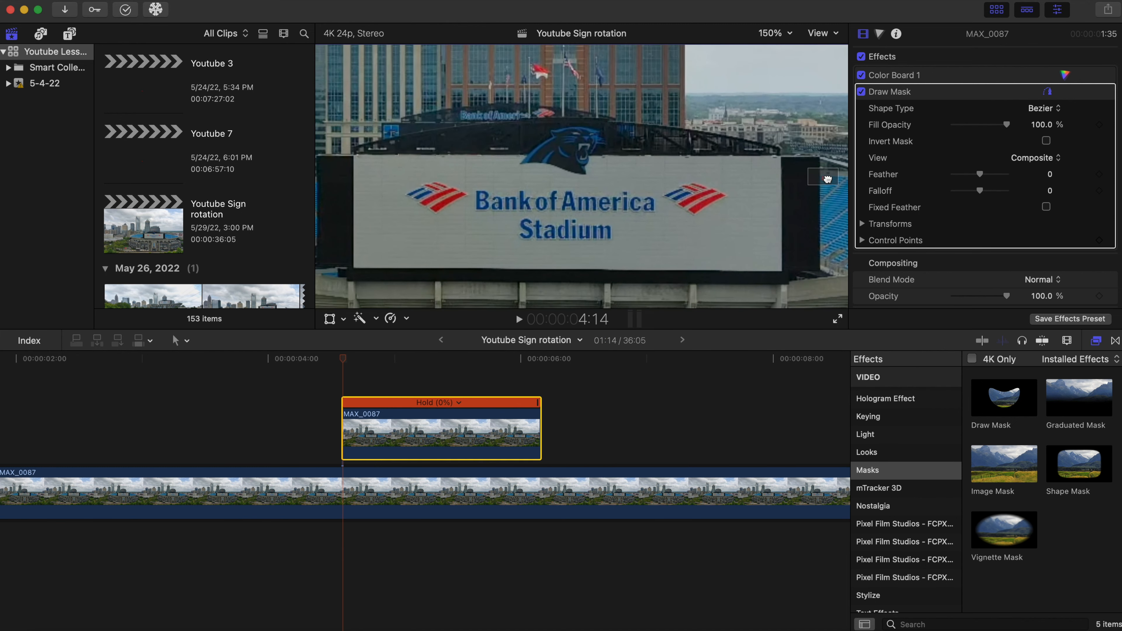
{"action": "left_click", "coordinate": [780, 157]}
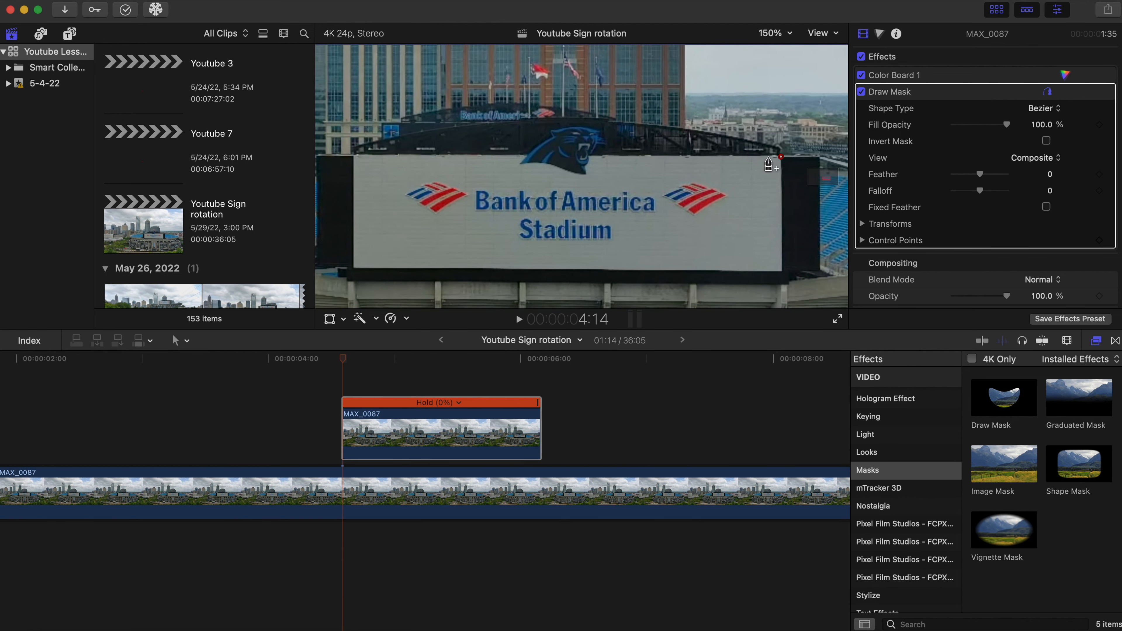
{"action": "left_click", "coordinate": [592, 156]}
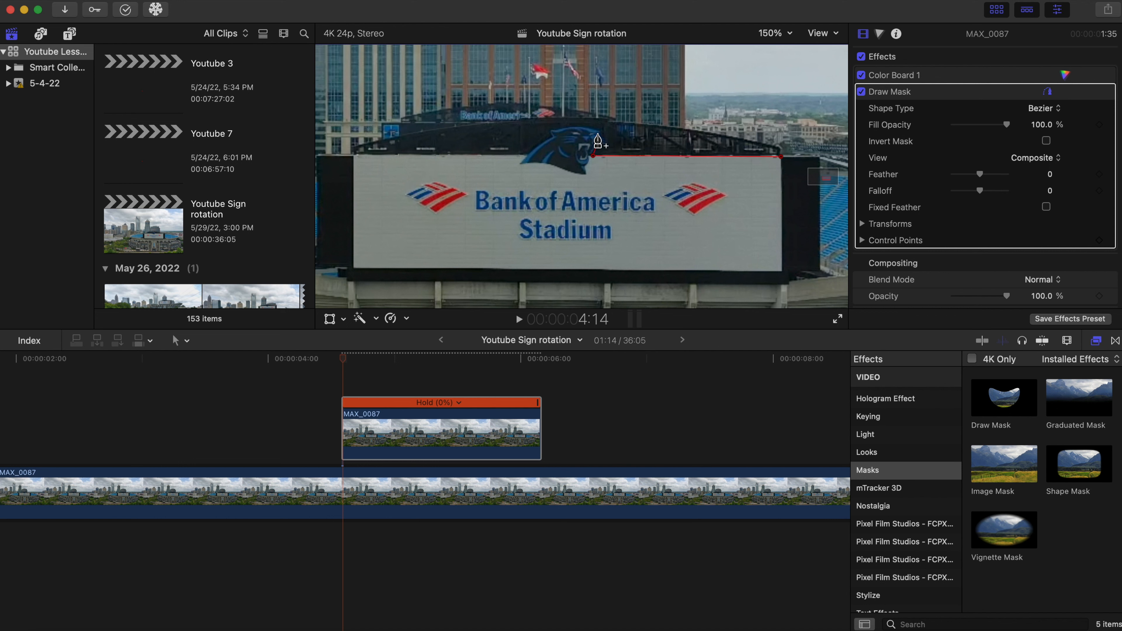
{"action": "left_click", "coordinate": [598, 132]}
{"action": "left_click", "coordinate": [588, 128]}
{"action": "left_click", "coordinate": [561, 129]}
{"action": "left_click", "coordinate": [552, 130]}
{"action": "left_click", "coordinate": [536, 147]}
{"action": "left_click", "coordinate": [526, 153]}
{"action": "left_click", "coordinate": [358, 156]}
{"action": "left_click", "coordinate": [353, 268]}
{"action": "left_click", "coordinate": [781, 271]}
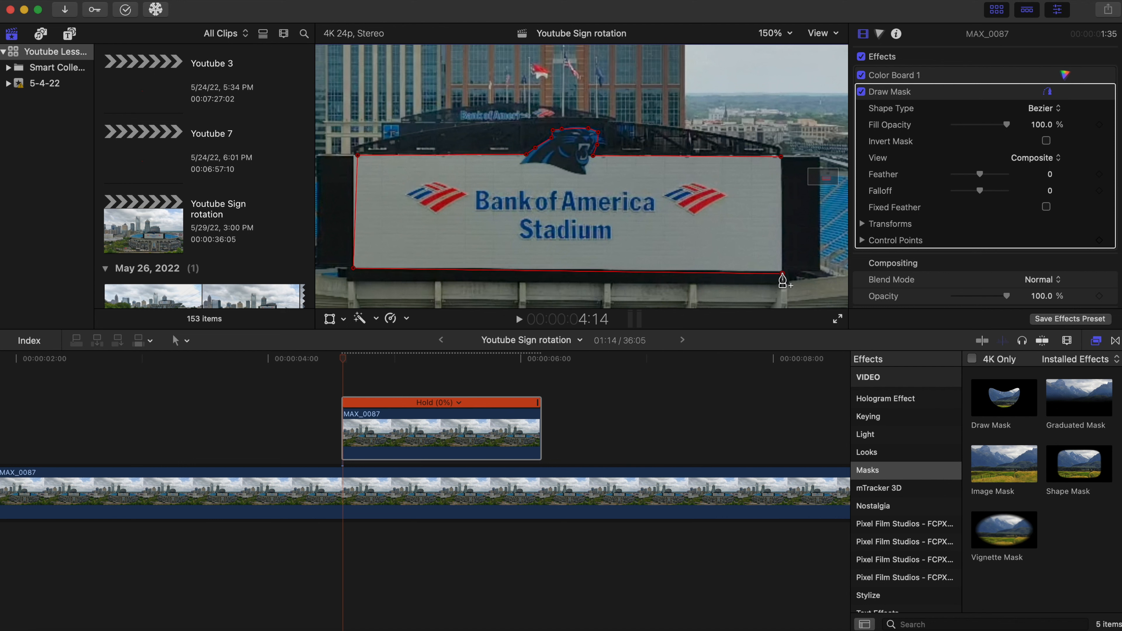
{"action": "left_click", "coordinate": [780, 157]}
Fit the whole frame in the viewer and add a Position keyframe to the Draw Mask's transforms at the held clip's start.
{"action": "left_click", "coordinate": [787, 34]}
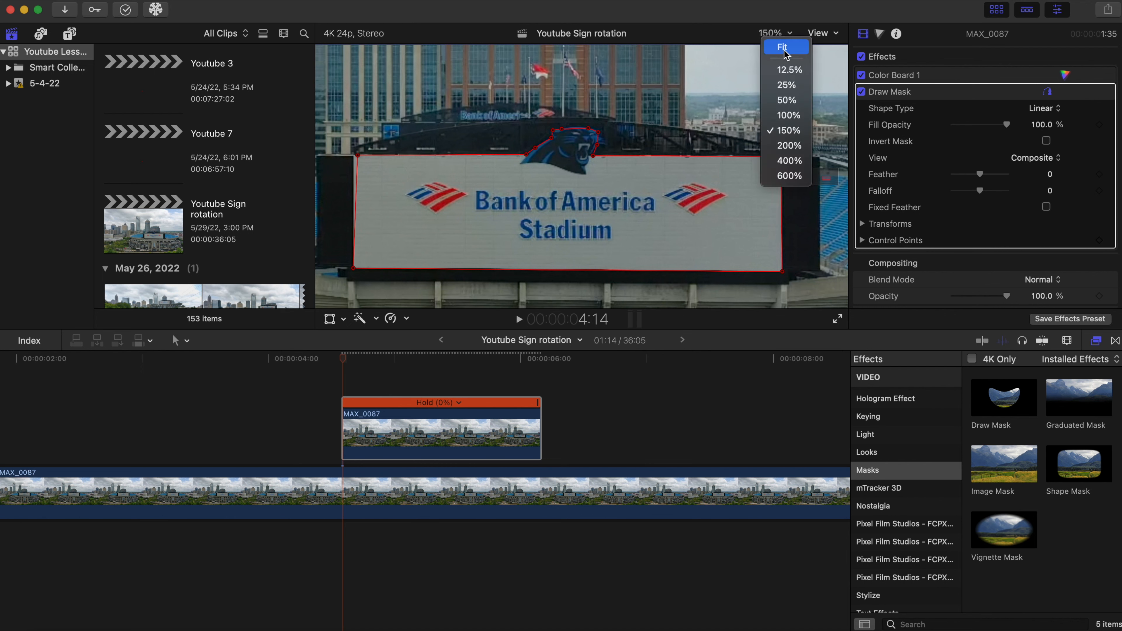
{"action": "left_click", "coordinate": [785, 47]}
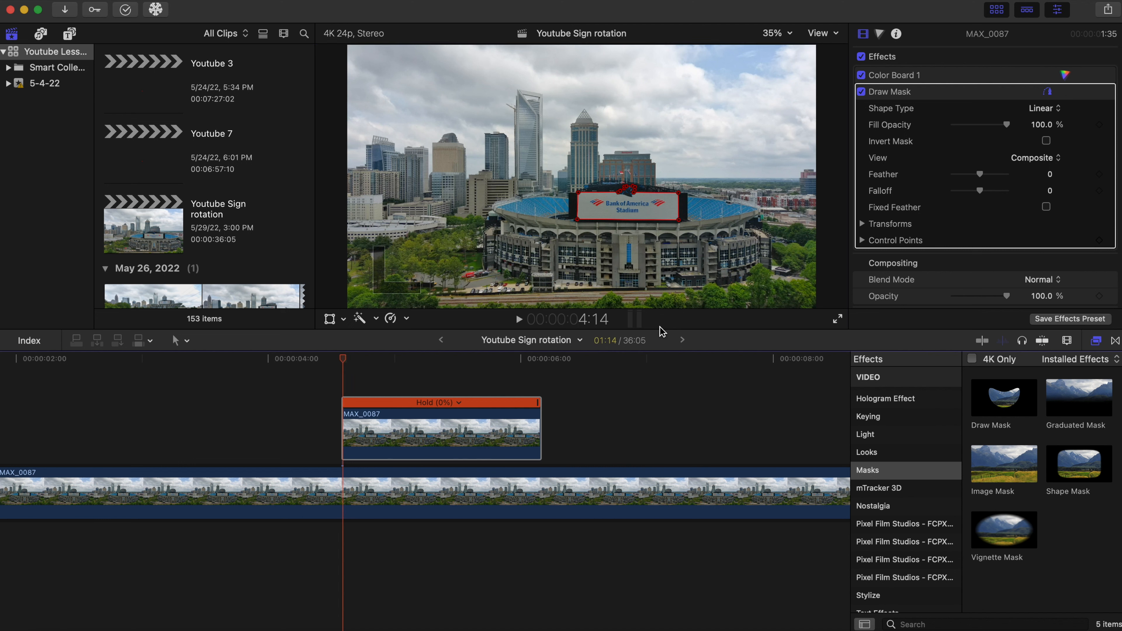
{"action": "scroll", "coordinate": [943, 262], "scroll_direction": "down", "scroll_amount": 3}
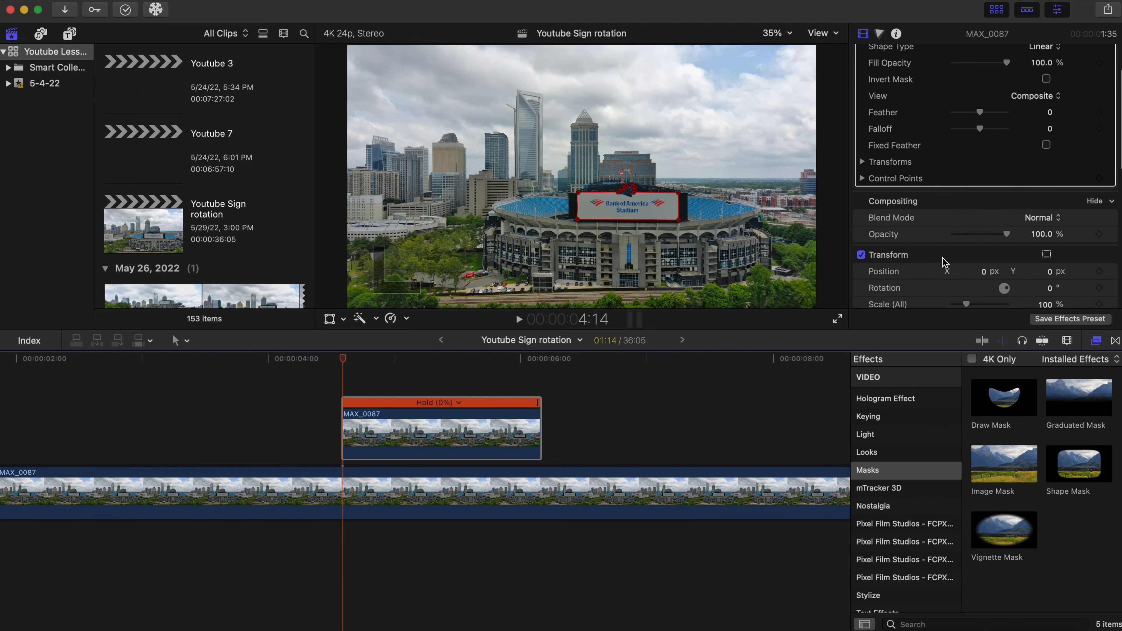
{"action": "scroll", "coordinate": [928, 248], "scroll_direction": "up", "scroll_amount": 1}
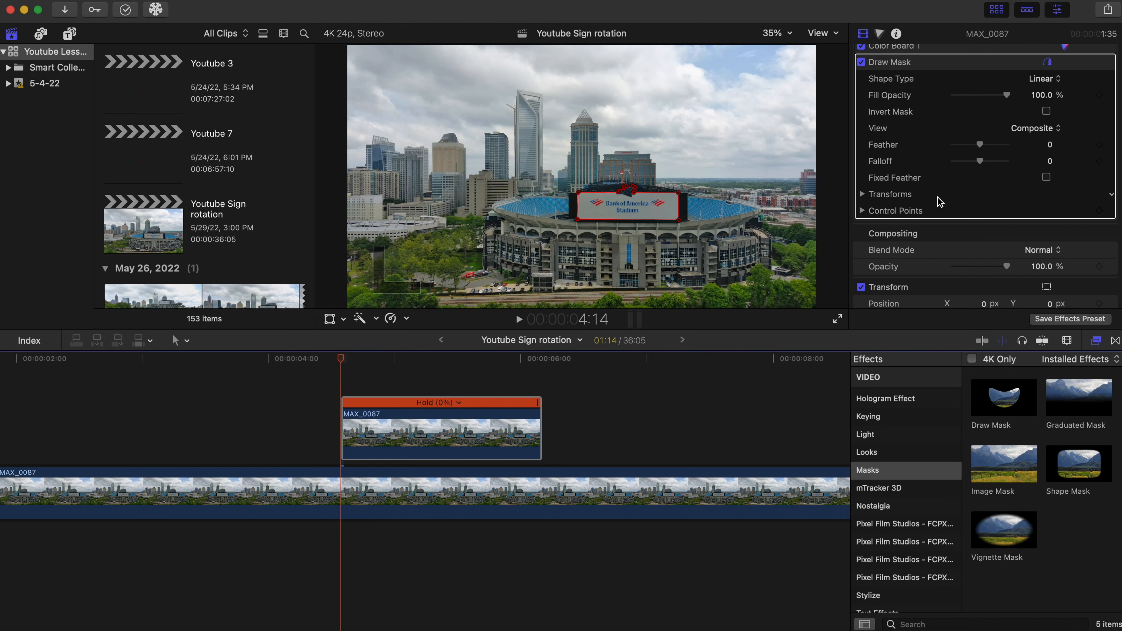
{"action": "left_click", "coordinate": [867, 196]}
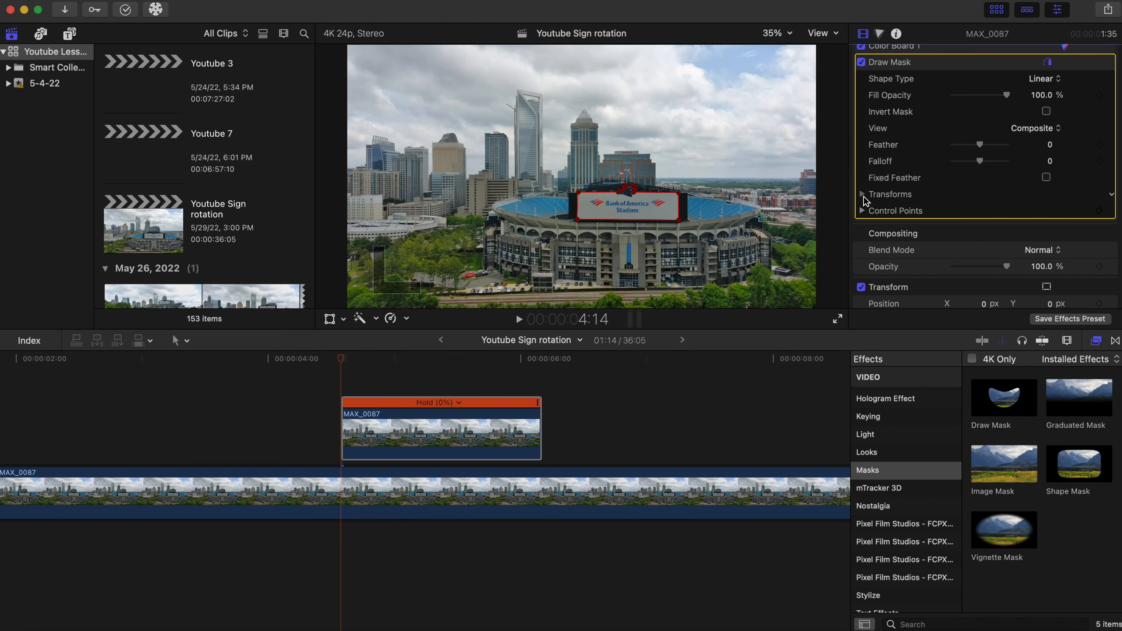
{"action": "left_click", "coordinate": [861, 194]}
{"action": "left_click", "coordinate": [1099, 211]}
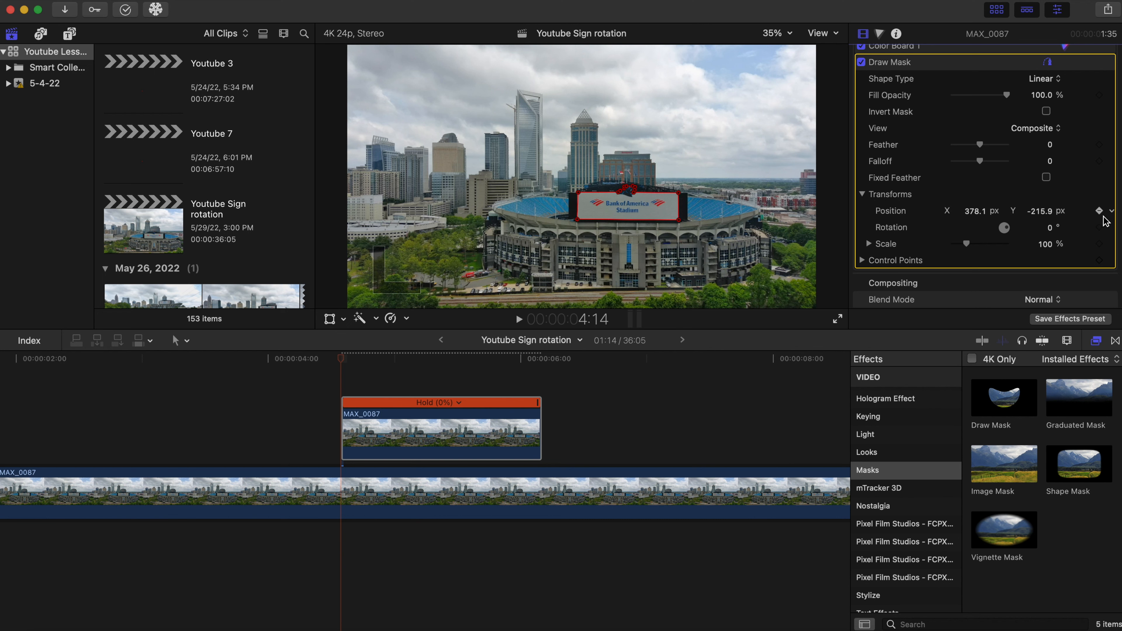
Add Rotation, Scale and Control Points keyframes to the Draw Mask at the held clip's start at 4:14.
{"action": "left_click", "coordinate": [1099, 227]}
{"action": "left_click", "coordinate": [1099, 243]}
{"action": "scroll", "coordinate": [1004, 276], "scroll_direction": "down", "scroll_amount": 8}
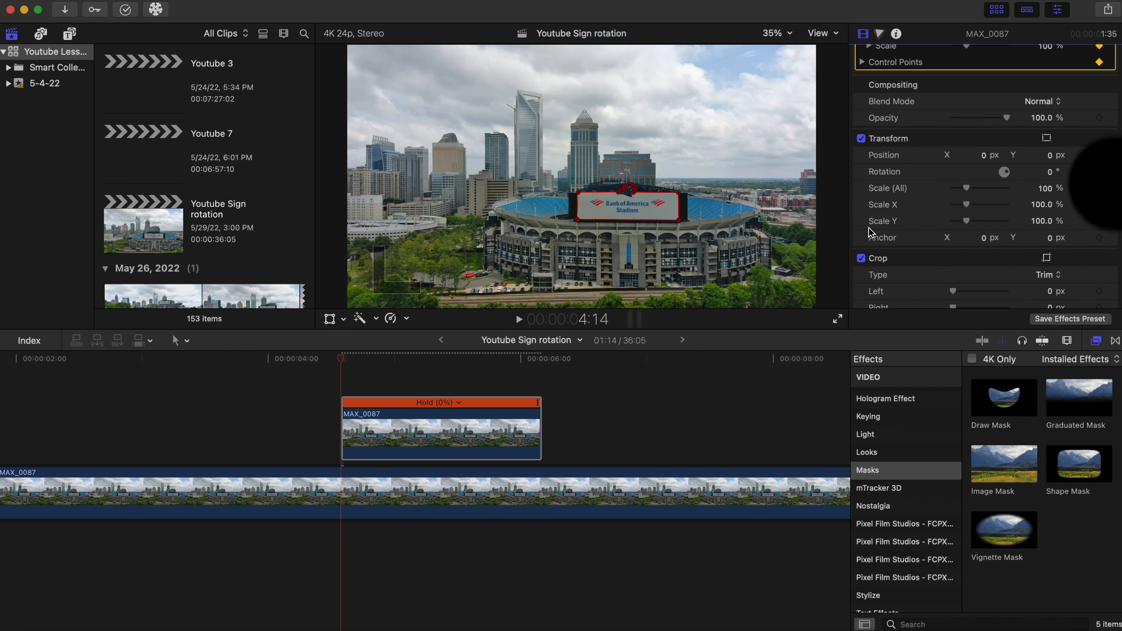
Set the held clip's Transform anchor to X 391.4, Y -233.0 px and reposition the clip so its masked sign covers the original sign.
{"action": "left_click", "coordinate": [464, 420]}
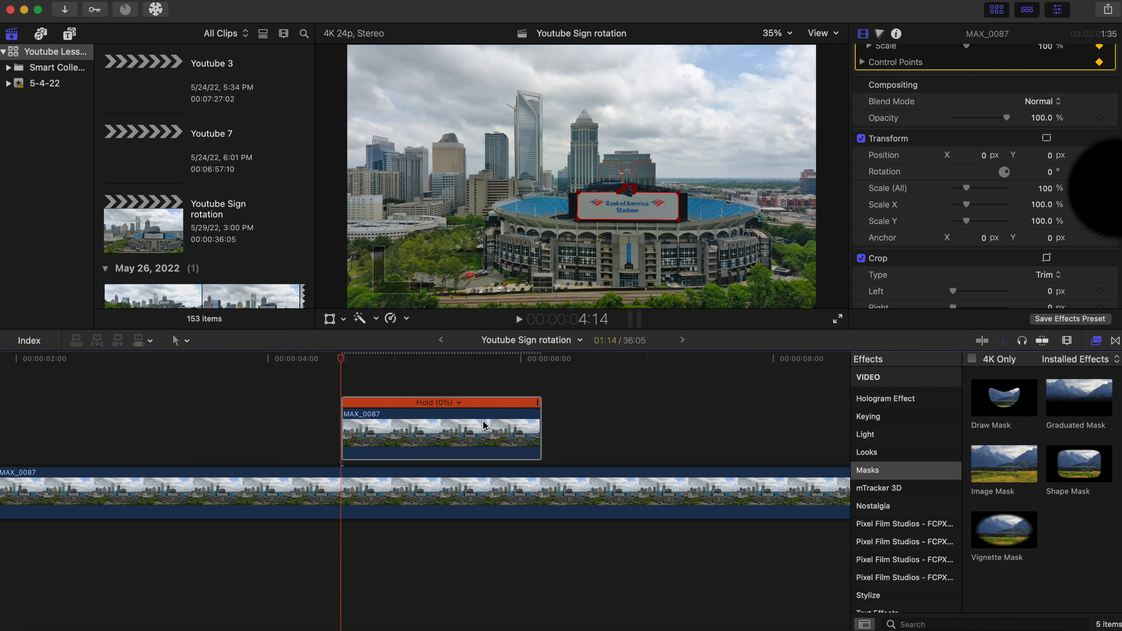
{"action": "left_click", "coordinate": [329, 320]}
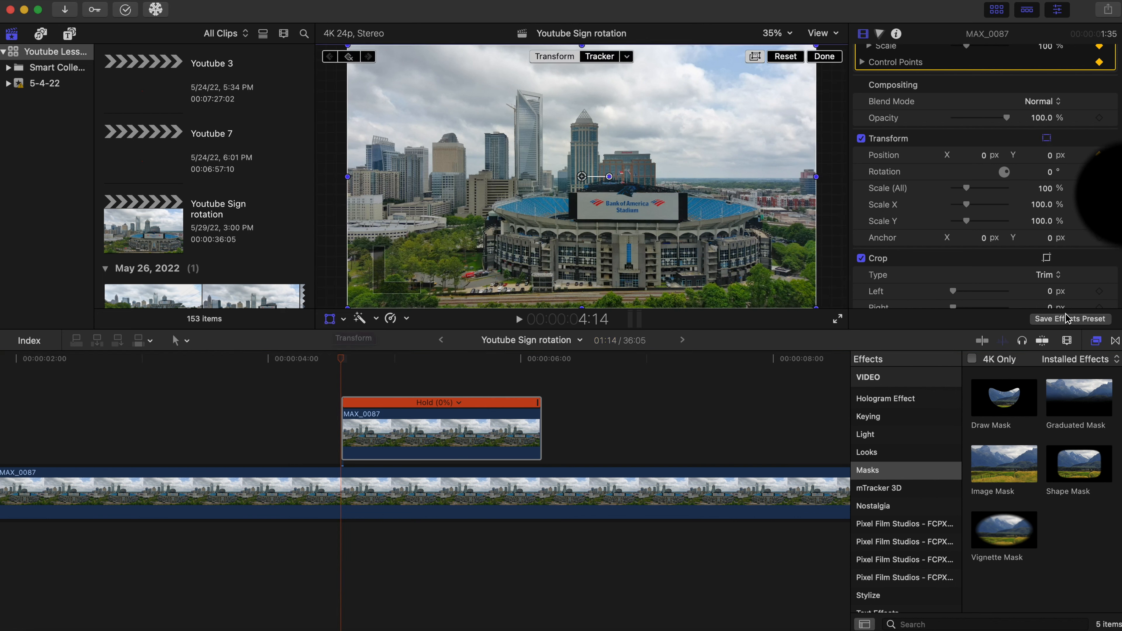
{"action": "scroll", "coordinate": [1027, 277], "scroll_direction": "down", "scroll_amount": 4}
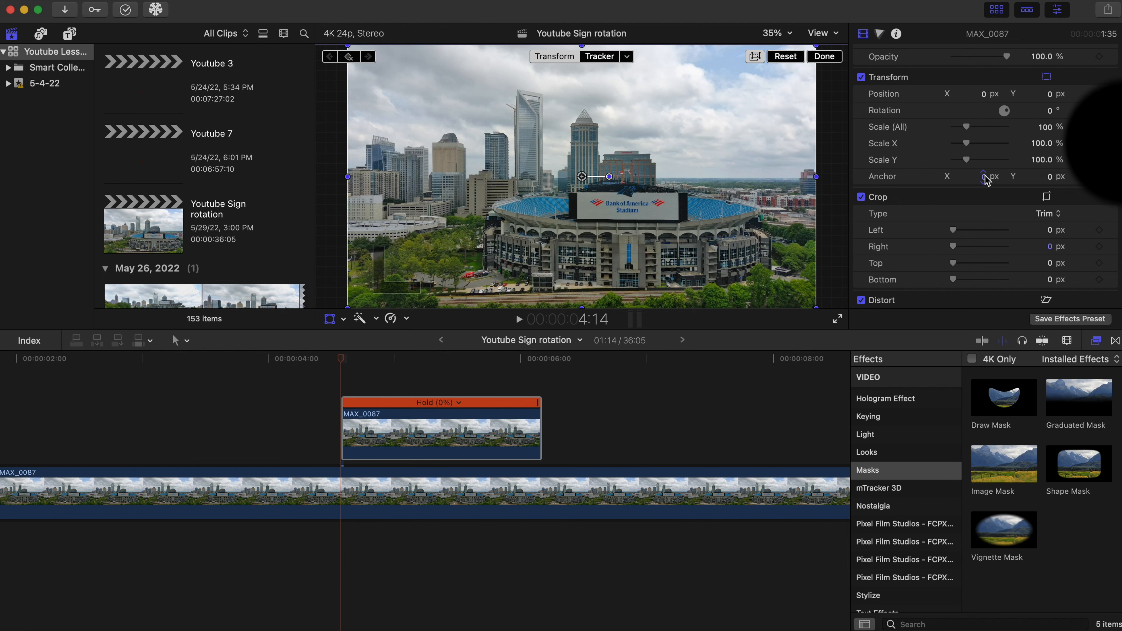
{"action": "mouse_move", "coordinate": [985, 179]}
{"action": "left_mouse_down"}
{"action": "mouse_move", "coordinate": [1102, 179]}
{"action": "mouse_move", "coordinate": [987, 181]}
{"action": "left_mouse_up"}
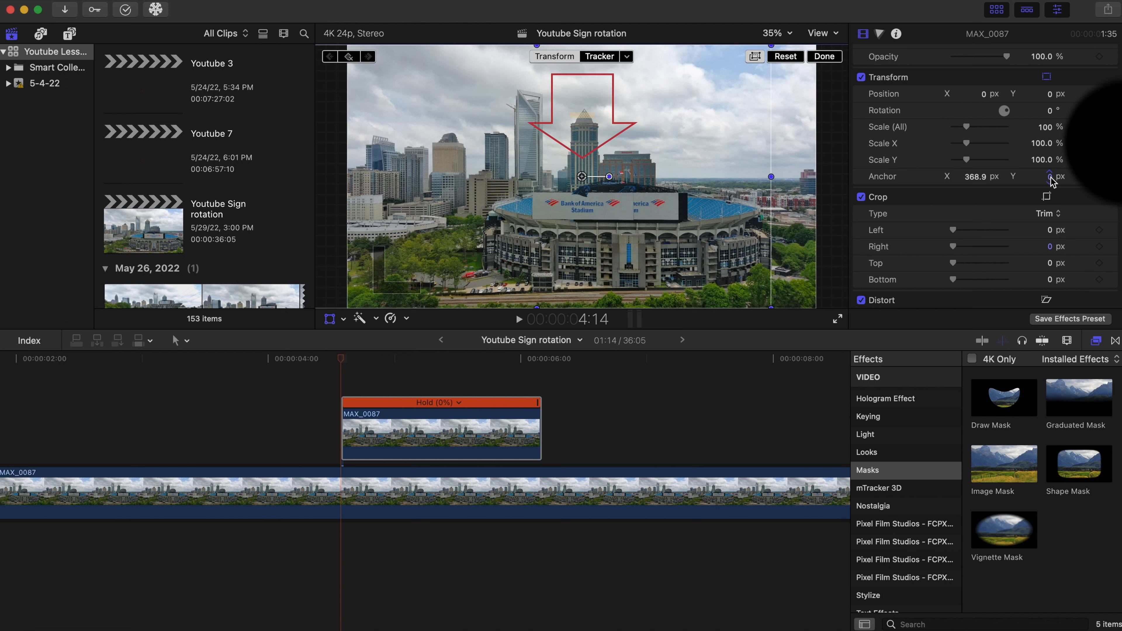
{"action": "left_click_drag", "start_coordinate": [1050, 178], "coordinate": [1050, 280]}
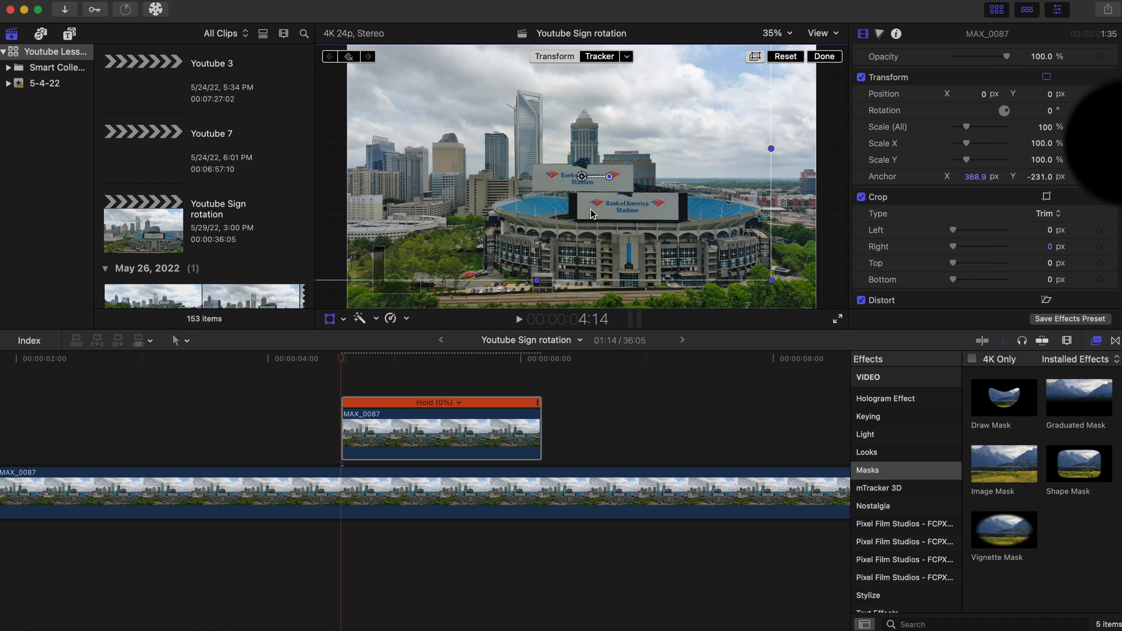
{"action": "left_click_drag", "start_coordinate": [572, 176], "coordinate": [616, 207]}
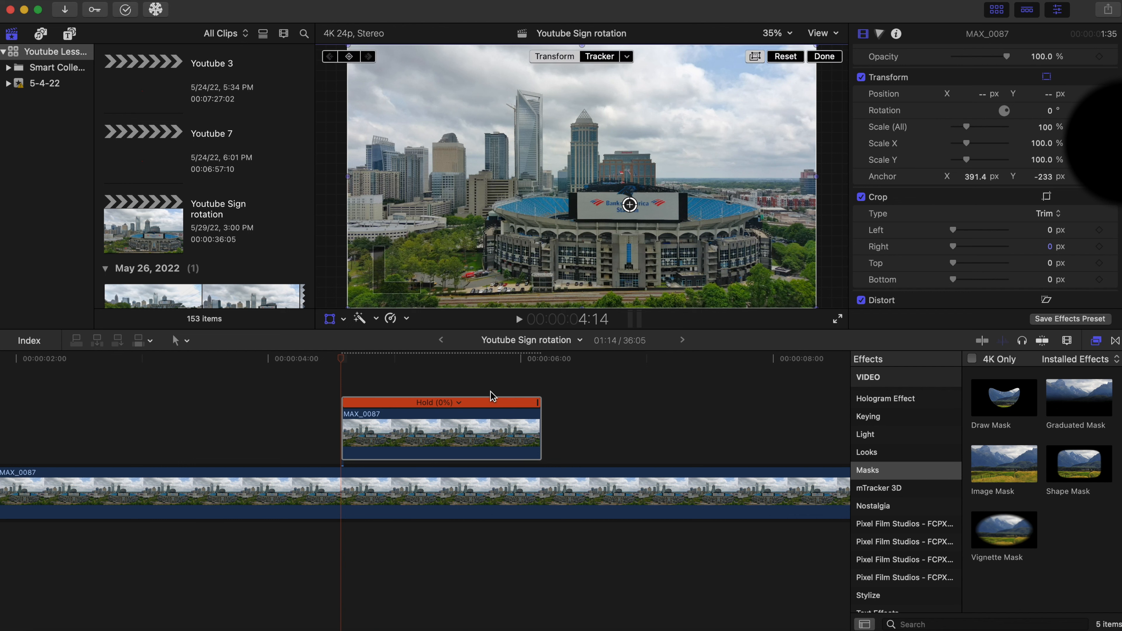
Set the held clip's Transform rotation to 0° at 4:14 and add a Rotation keyframe there.
{"action": "left_click", "coordinate": [342, 358]}
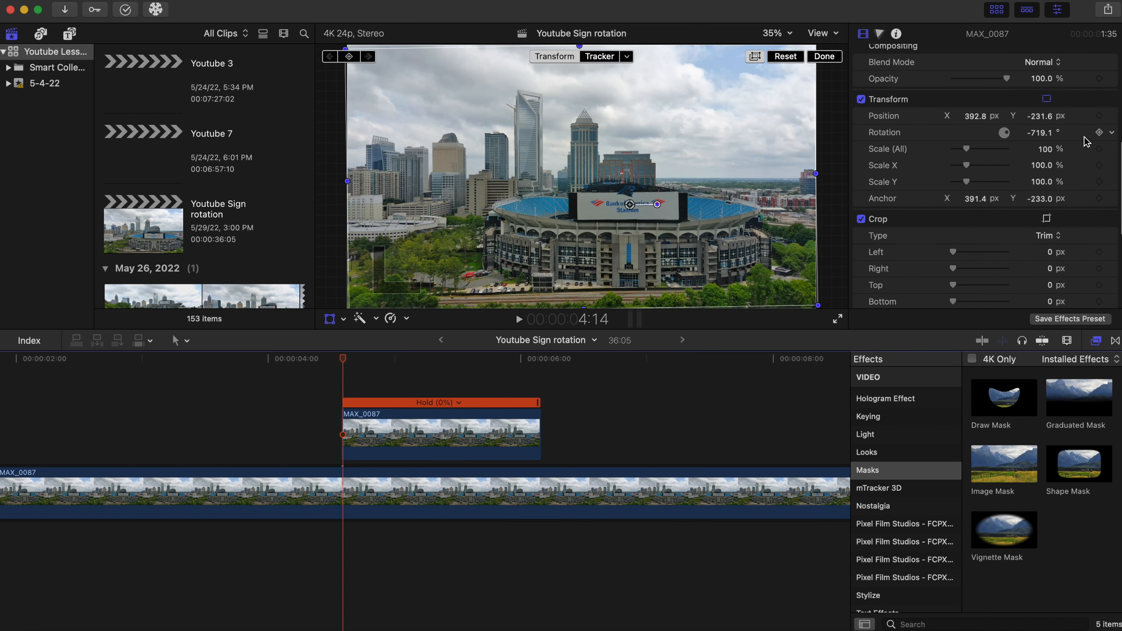
{"action": "left_click", "coordinate": [1042, 132]}
{"action": "type", "text": "0"}
{"action": "key", "text": "Return"}
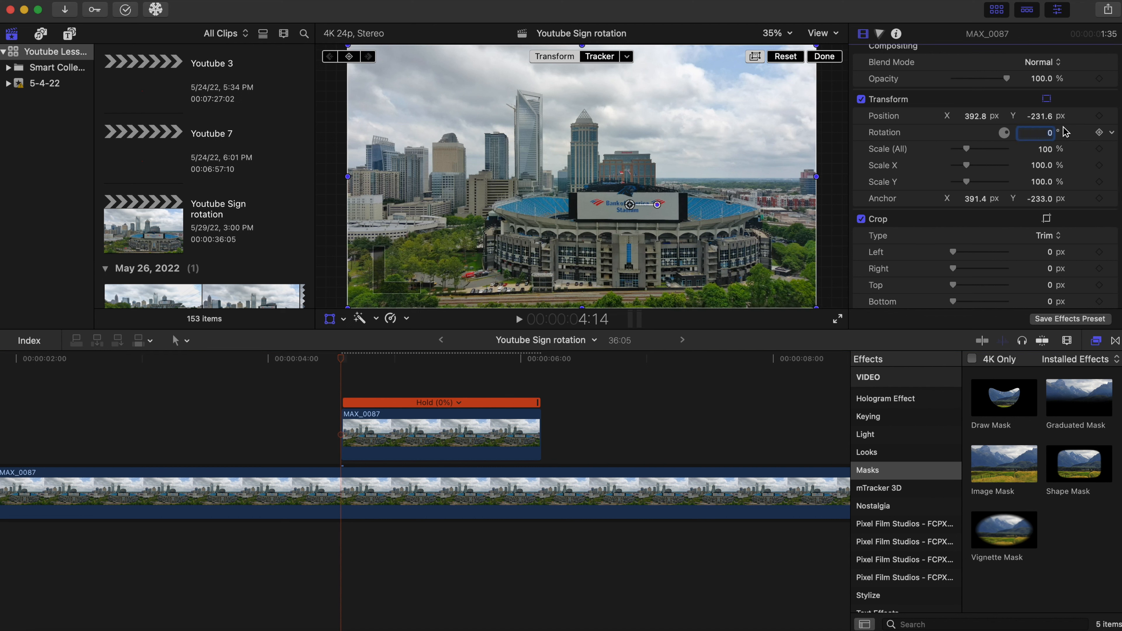
{"action": "left_click", "coordinate": [1099, 132]}
{"action": "scroll", "coordinate": [999, 161], "scroll_direction": "down", "scroll_amount": 2}
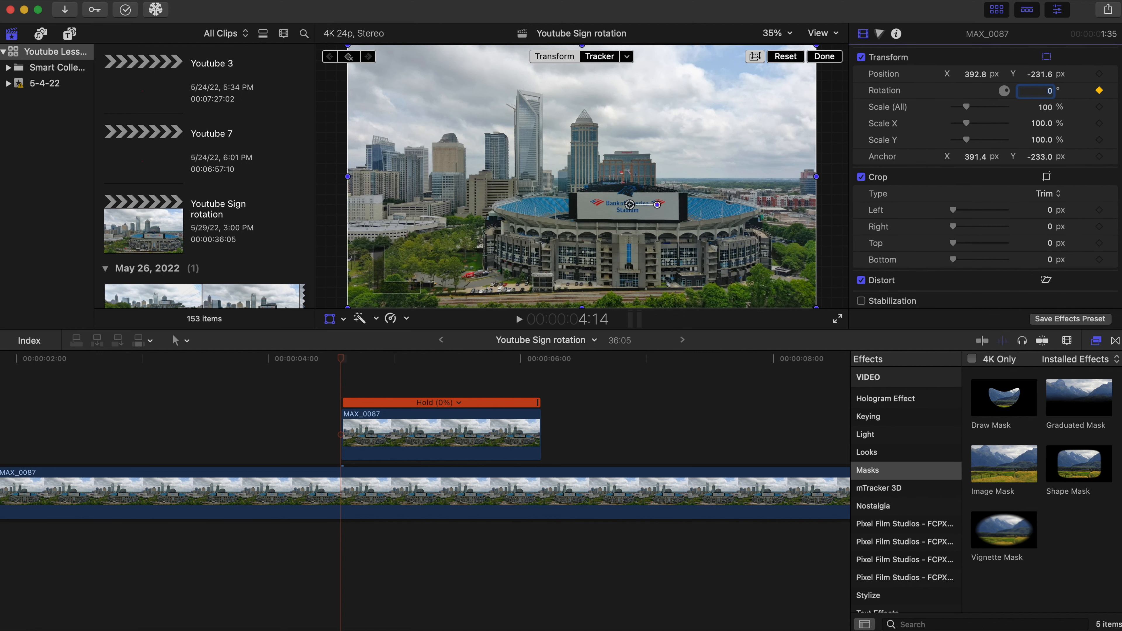
Set the held clip's Transform rotation to -360° at 4:21 as the end of the spin.
{"action": "left_click", "coordinate": [365, 450]}
{"action": "key", "text": "Right"}
{"action": "key", "text": "Right"}
{"action": "key", "text": "Right"}
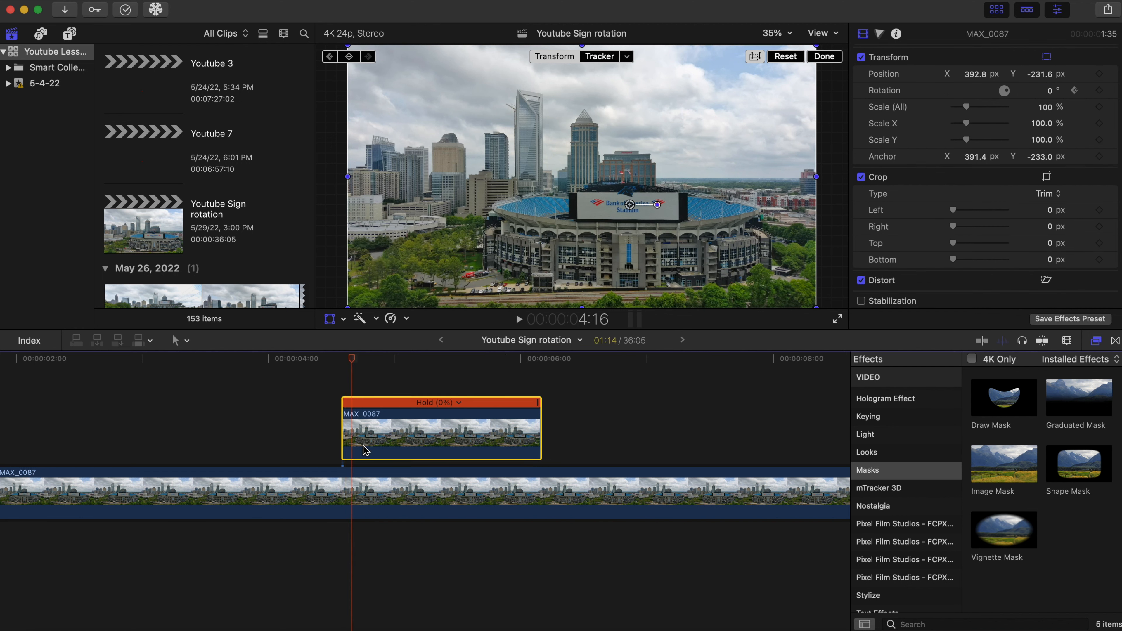
{"action": "key", "text": "Right"}
{"action": "key", "text": "Right"}
{"action": "key", "text": "Right"}
{"action": "key", "text": "Right"}
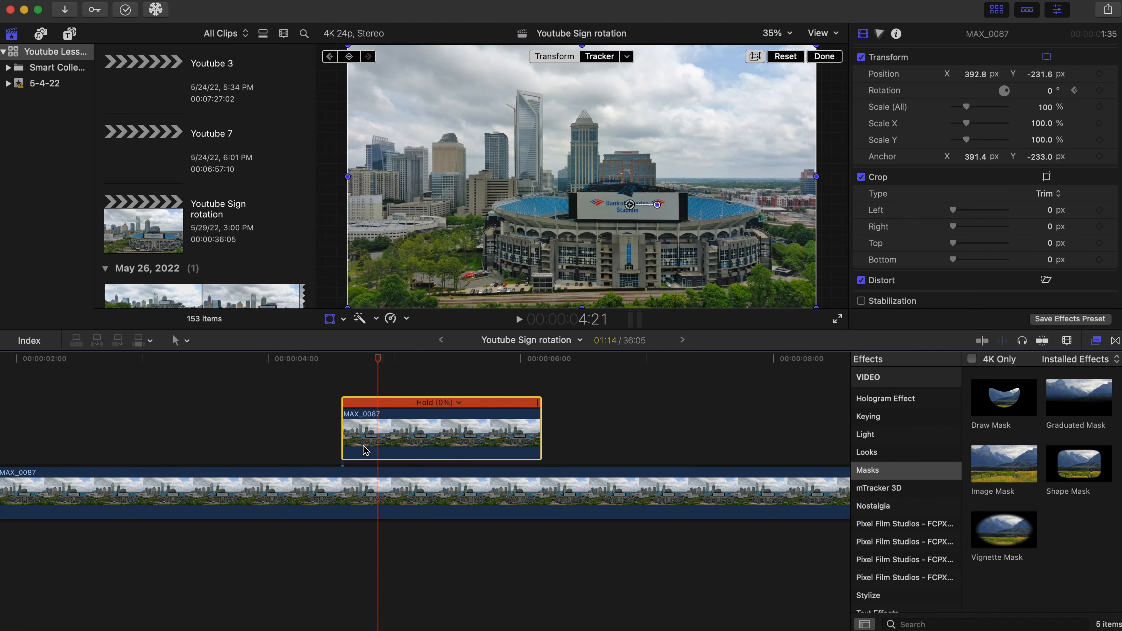
{"action": "left_click", "coordinate": [1050, 90]}
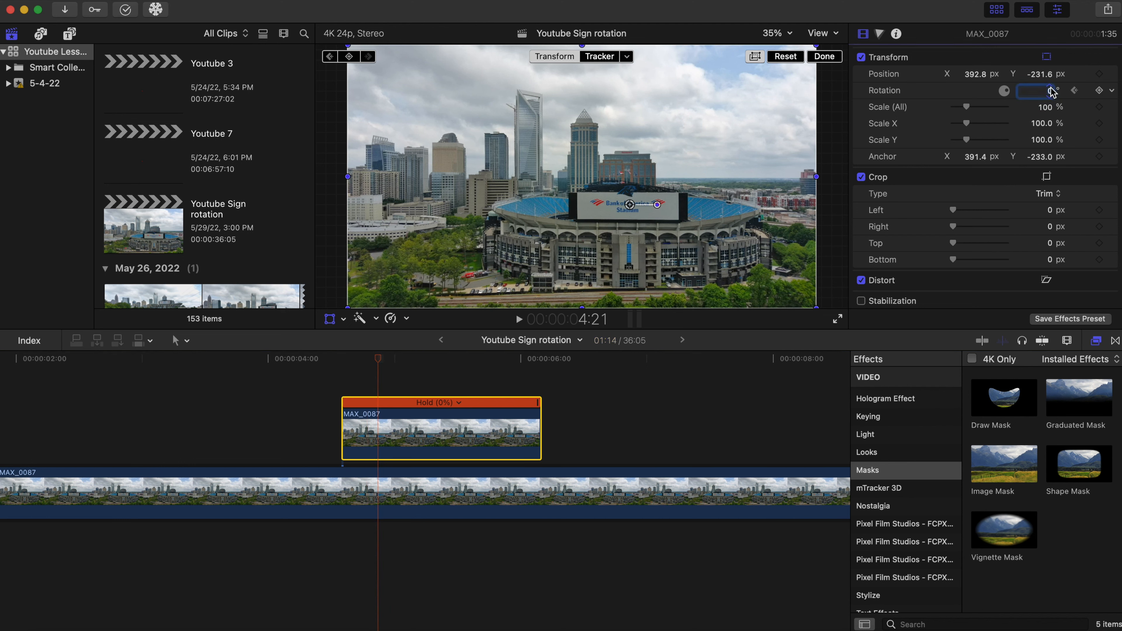
{"action": "type", "text": "-360"}
{"action": "key", "text": "Return"}
Play the timeline repeatedly from just before the held clip to check the sign's rotation.
{"action": "left_click_drag", "start_coordinate": [380, 361], "coordinate": [321, 367]}
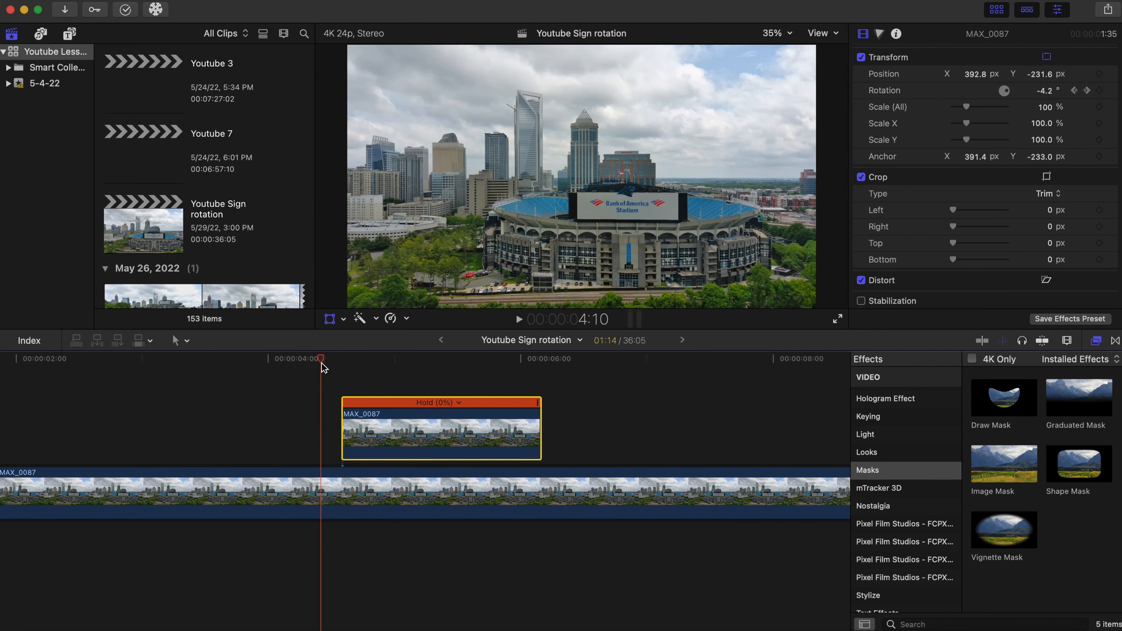
{"action": "left_click", "coordinate": [242, 379]}
{"action": "key", "text": "space"}
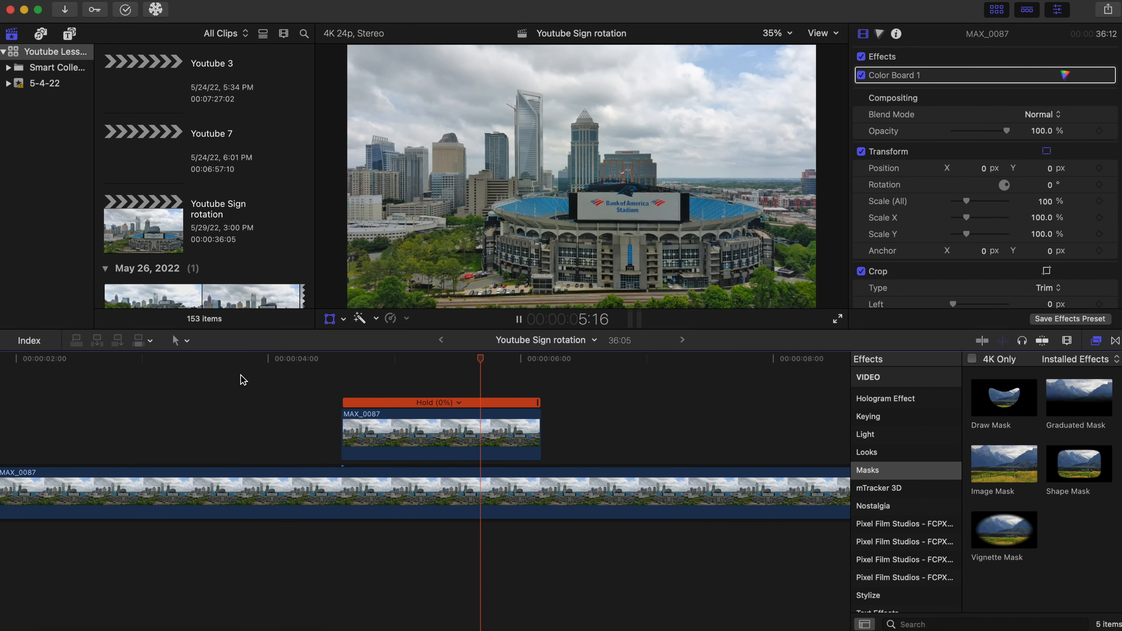
{"action": "key", "text": "space"}
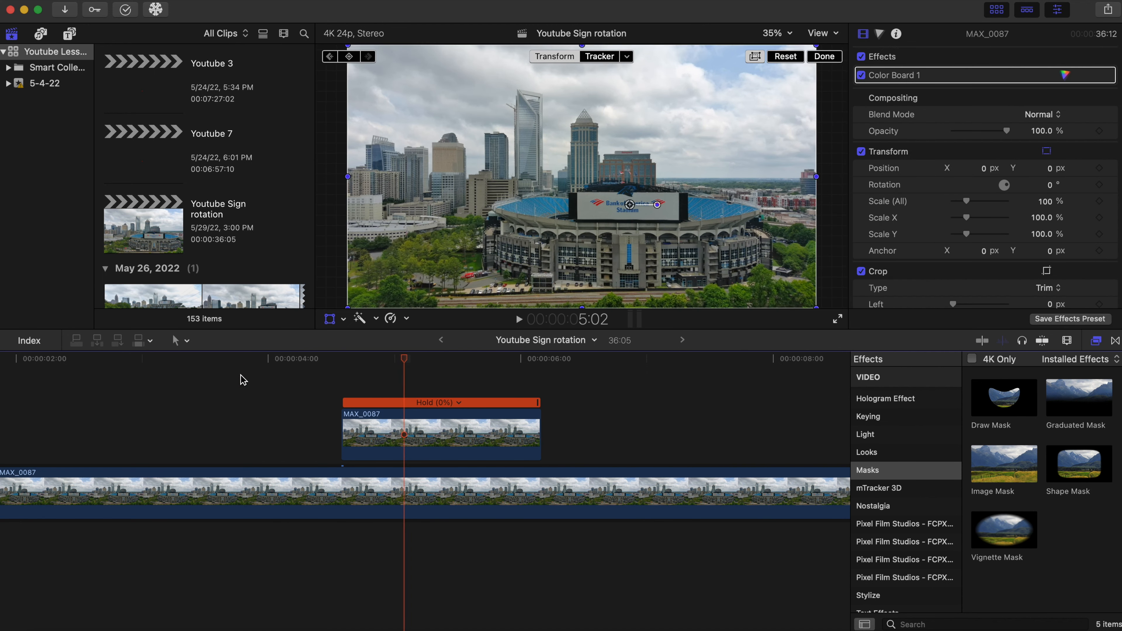
{"action": "left_click", "coordinate": [276, 382]}
{"action": "key", "text": "space"}
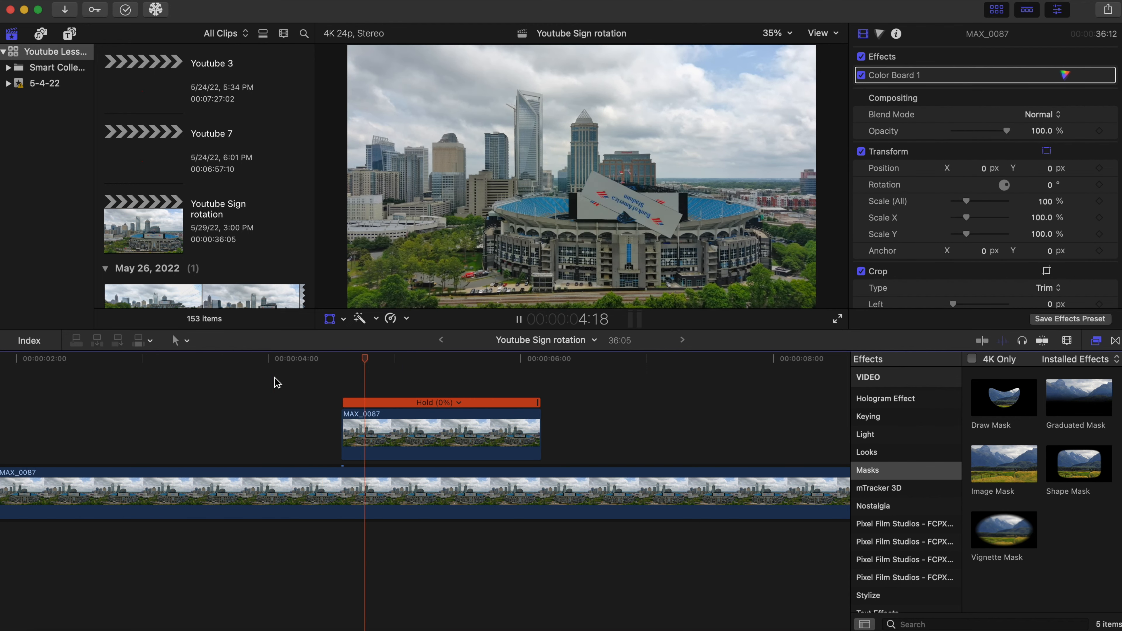
{"action": "key", "text": "space"}
{"action": "left_click", "coordinate": [276, 383]}
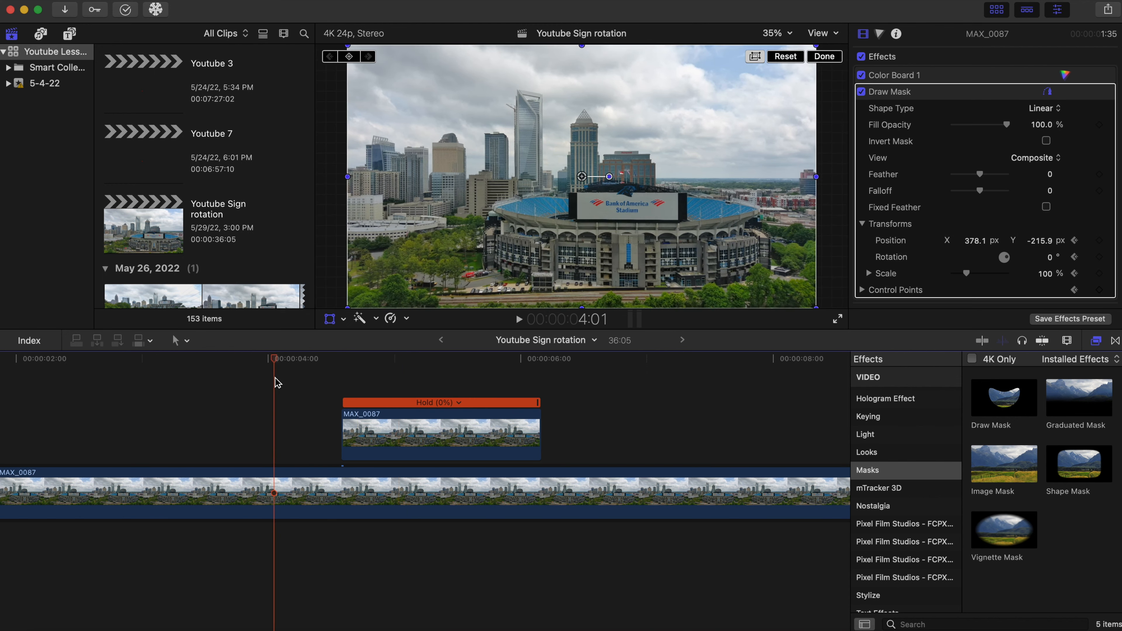
{"action": "key", "text": "space"}
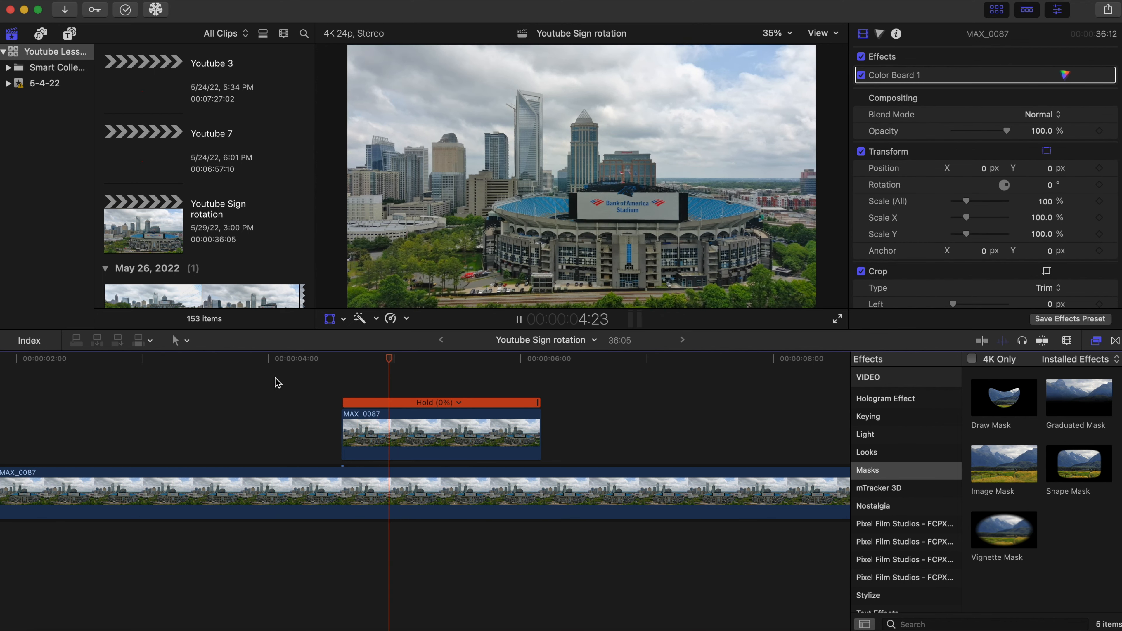
{"action": "key", "text": "space"}
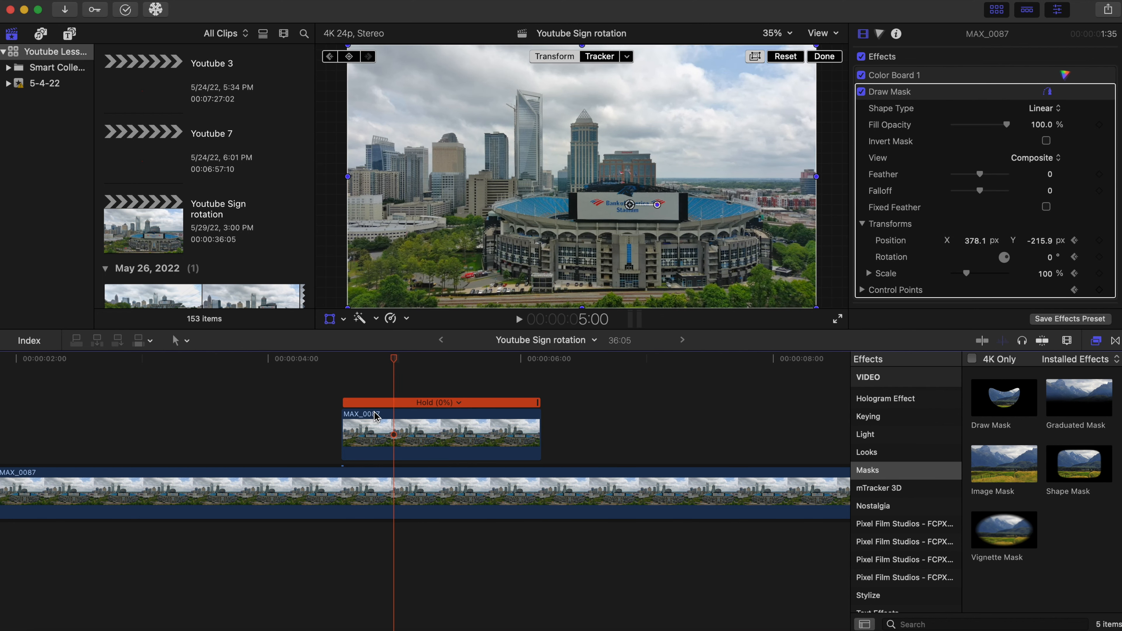
{"action": "left_click", "coordinate": [328, 403]}
{"action": "key", "text": "space"}
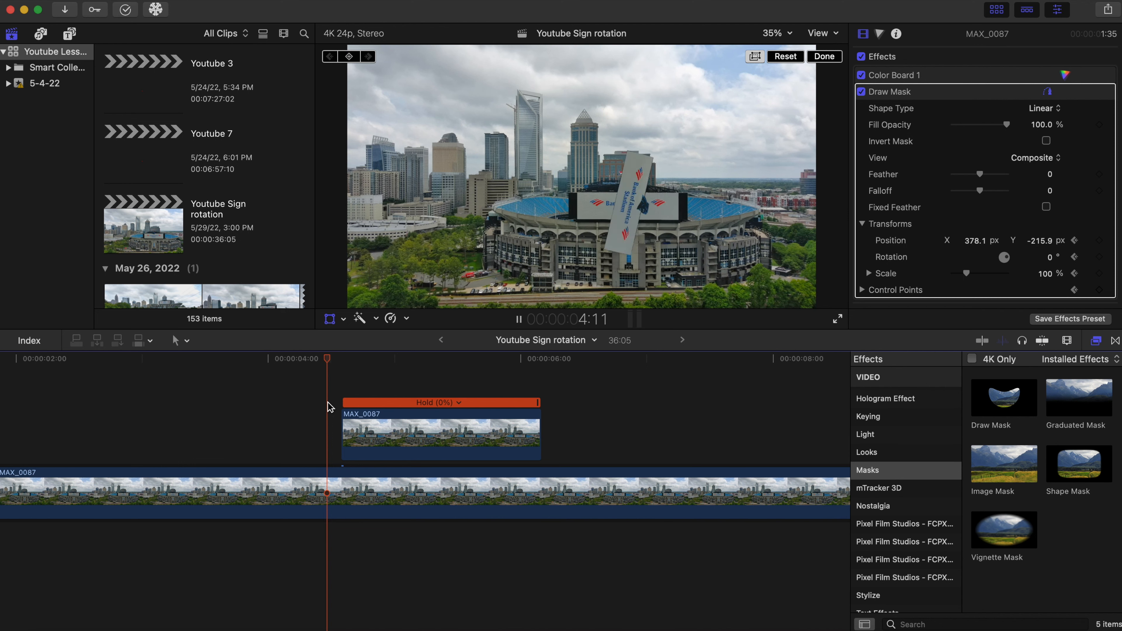
{"action": "key", "text": "space"}
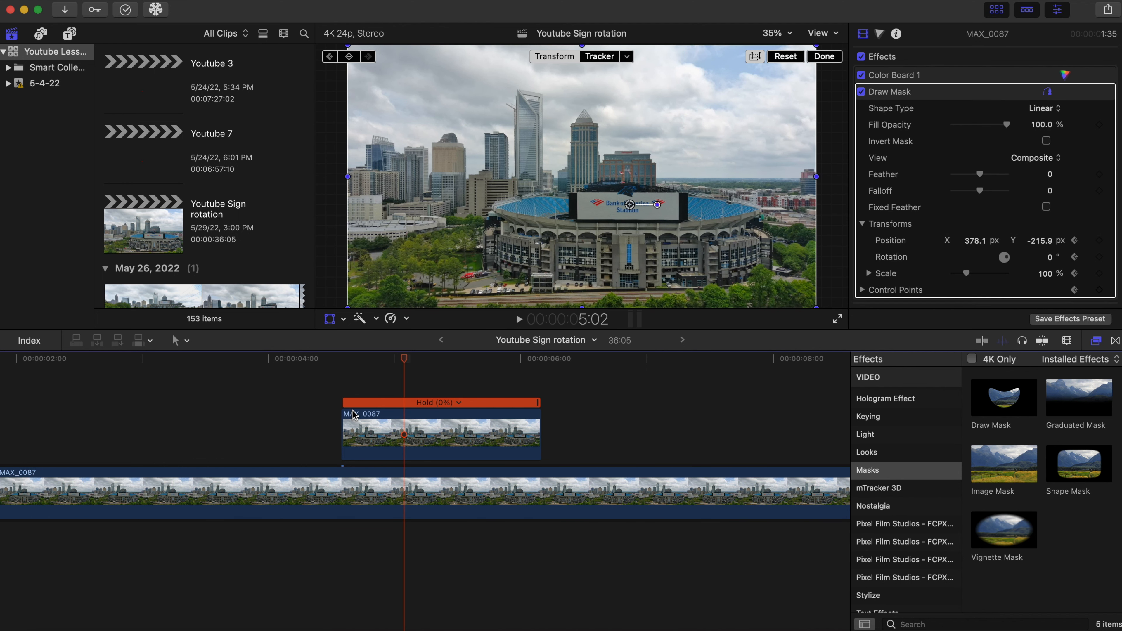
Cut the held upper clip at 4:21, where the spin ends, and delete the remainder after the cut.
{"action": "key", "text": "Left"}
{"action": "key", "text": "Left"}
{"action": "key", "text": "Left"}
{"action": "key", "text": "Left"}
{"action": "key", "text": "Left"}
{"action": "key", "text": "Left"}
{"action": "key", "text": "Left"}
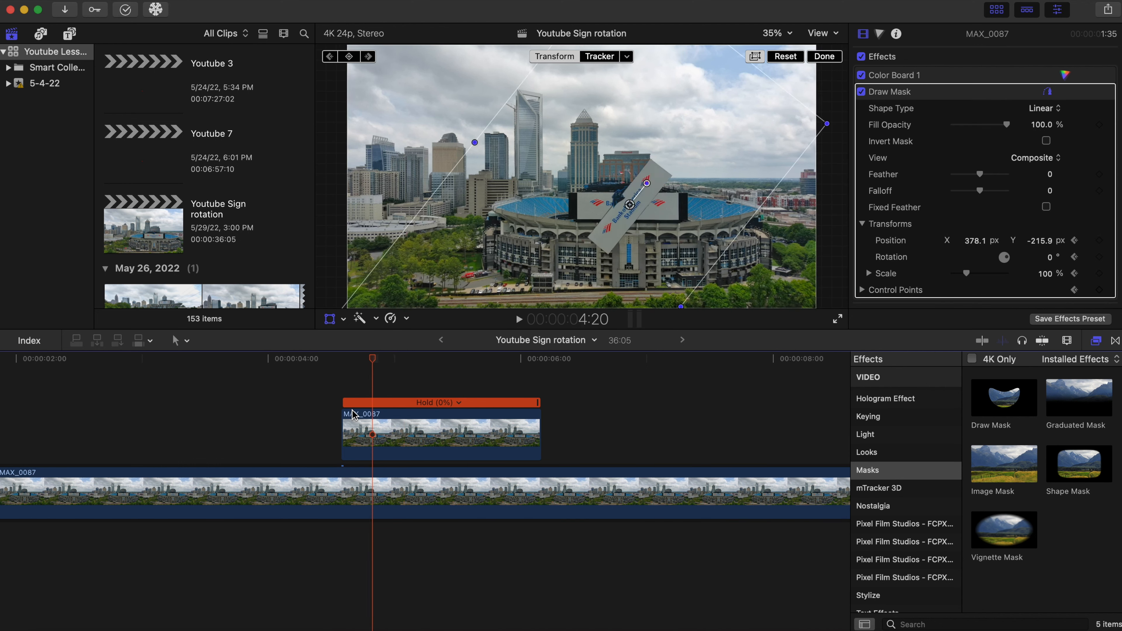
{"action": "key", "text": "Right"}
{"action": "key", "text": "Right"}
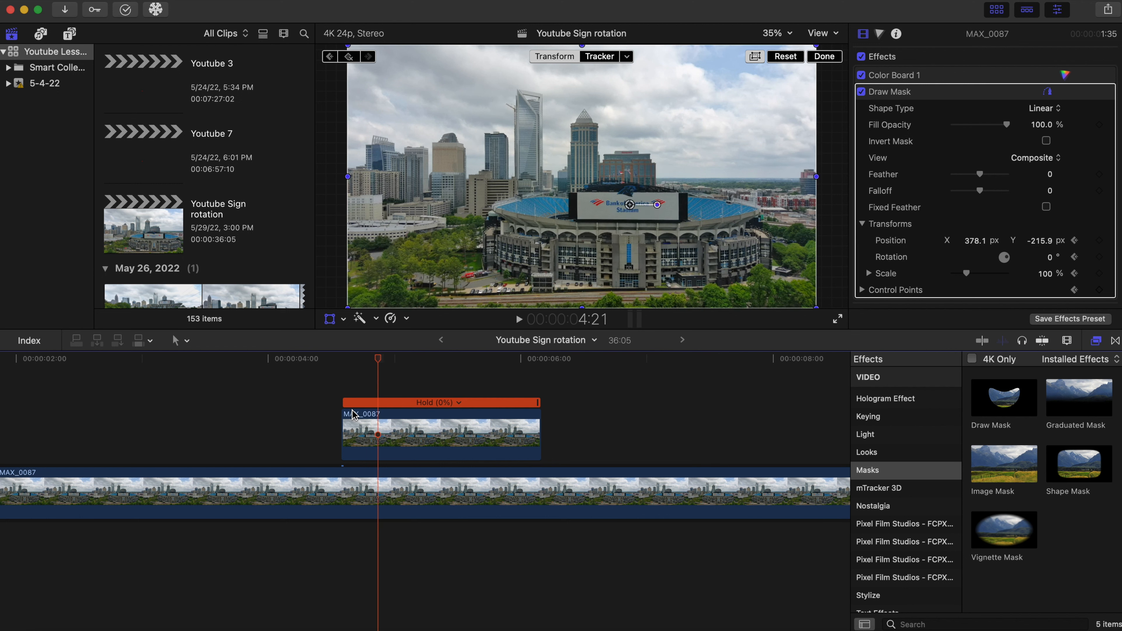
{"action": "left_click", "coordinate": [380, 432]}
{"action": "key", "text": "super+b"}
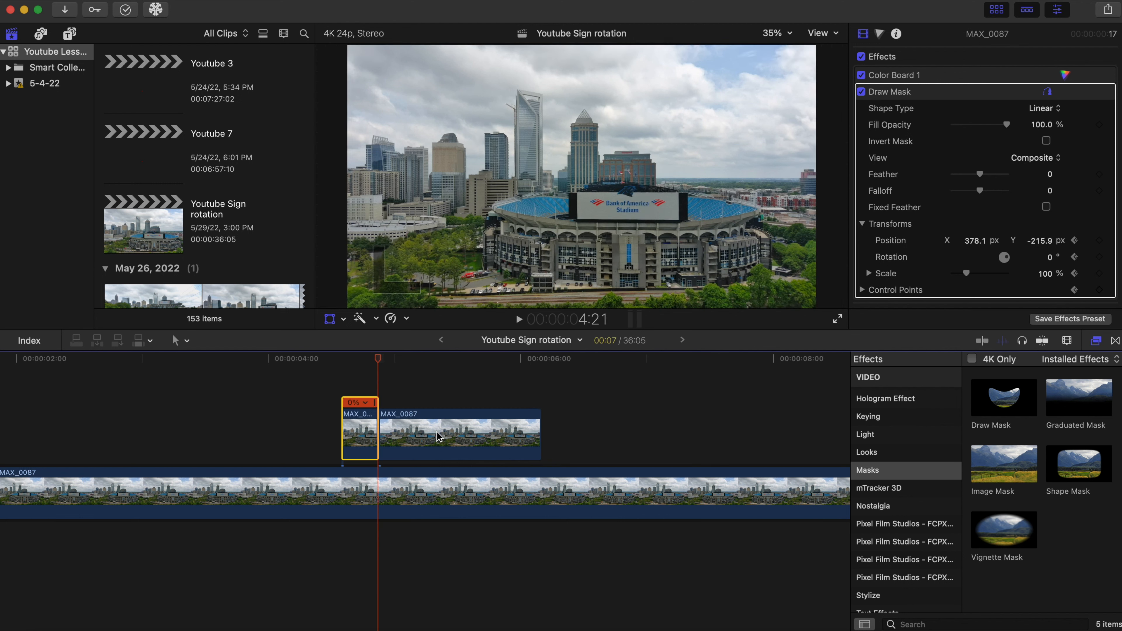
{"action": "key", "text": "Delete"}
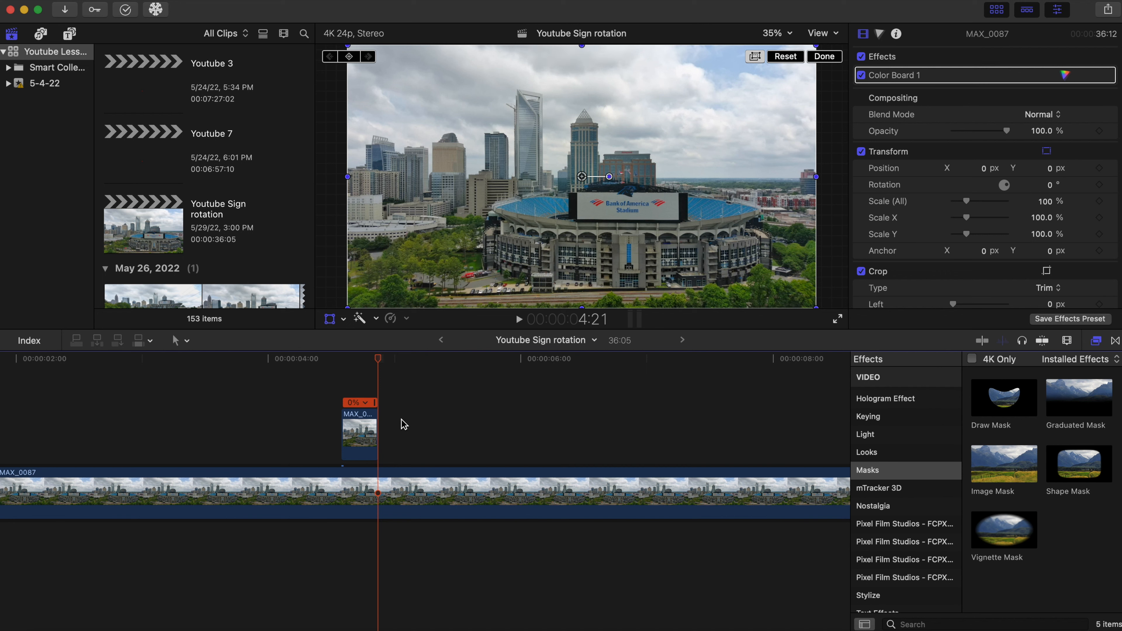
Apply the Directional blur effect to the shortened upper clip containing the rotating sign.
{"action": "left_click", "coordinate": [344, 393]}
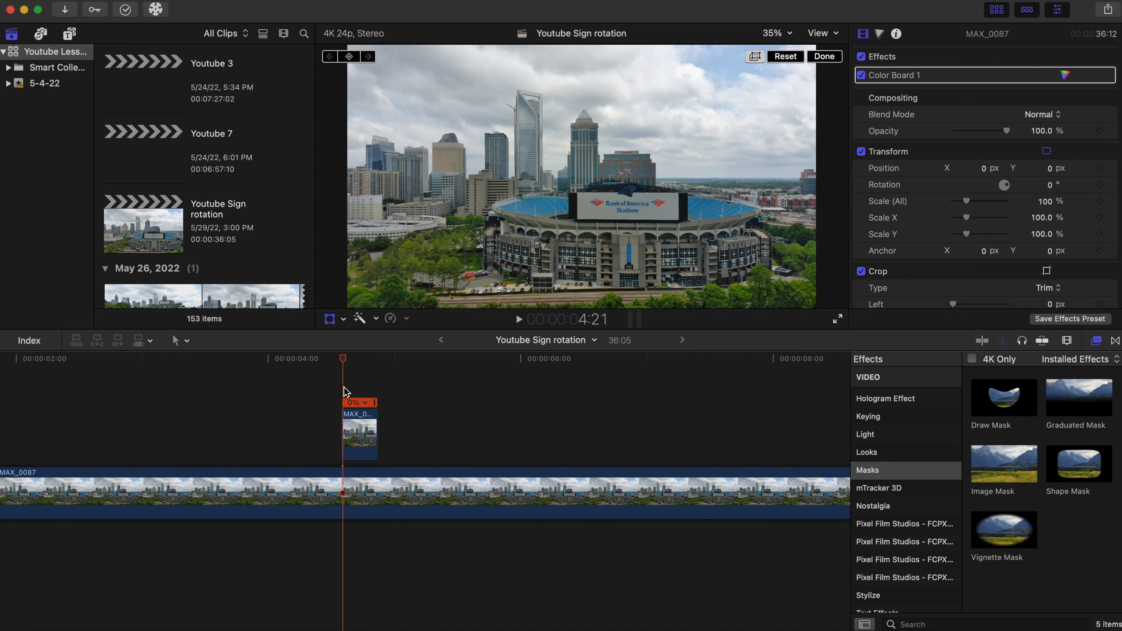
{"action": "left_click", "coordinate": [362, 424]}
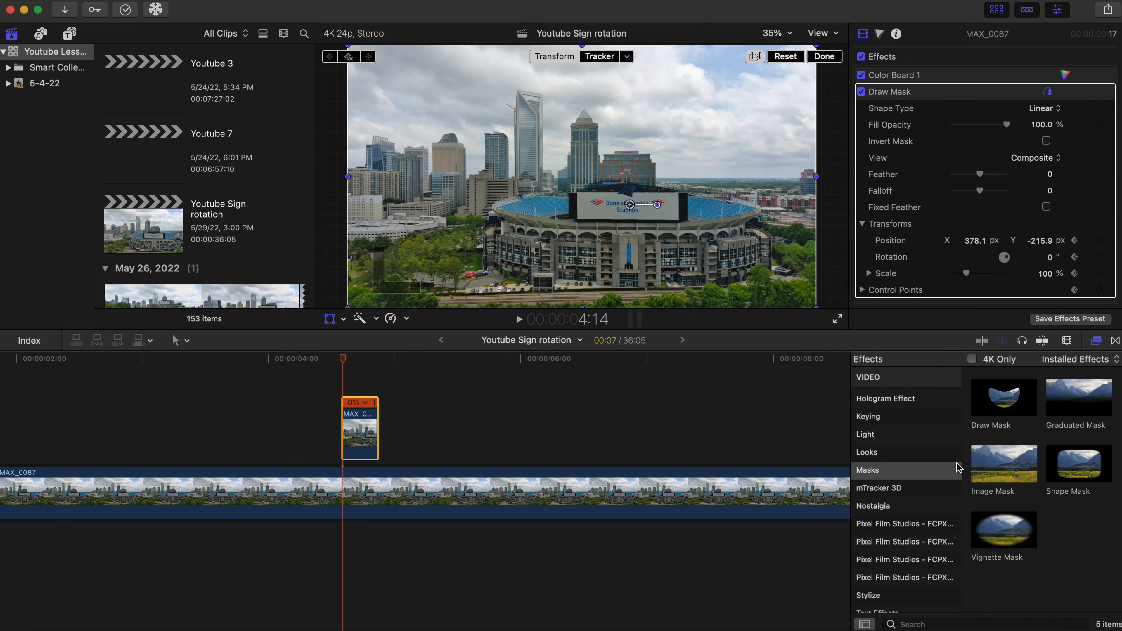
{"action": "scroll", "coordinate": [923, 453], "scroll_direction": "up", "scroll_amount": 10}
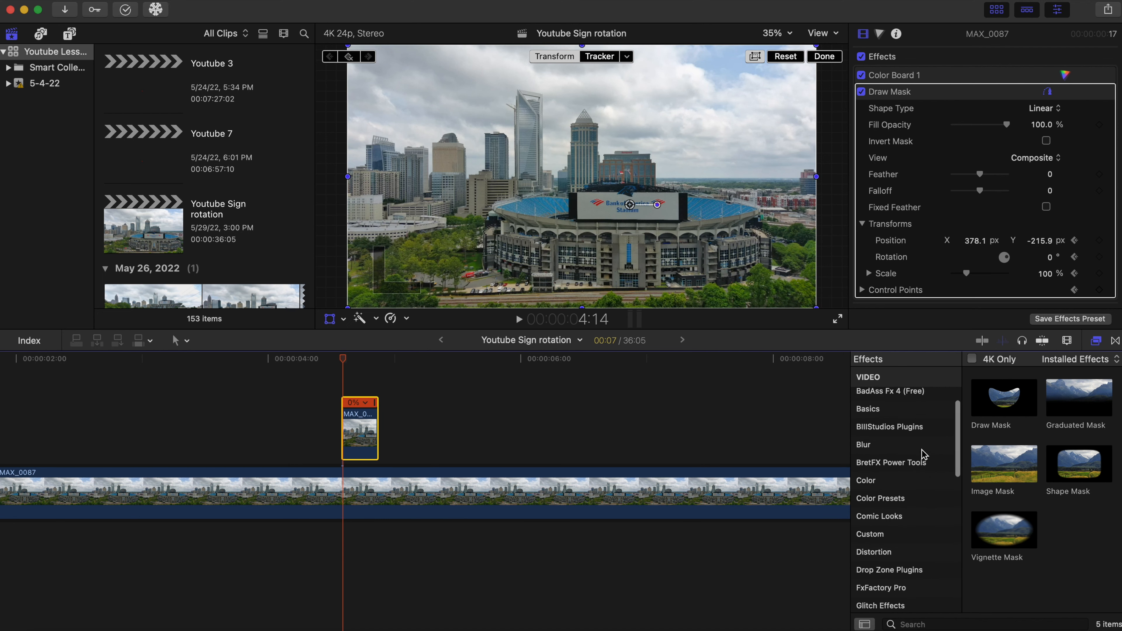
{"action": "left_click", "coordinate": [917, 447]}
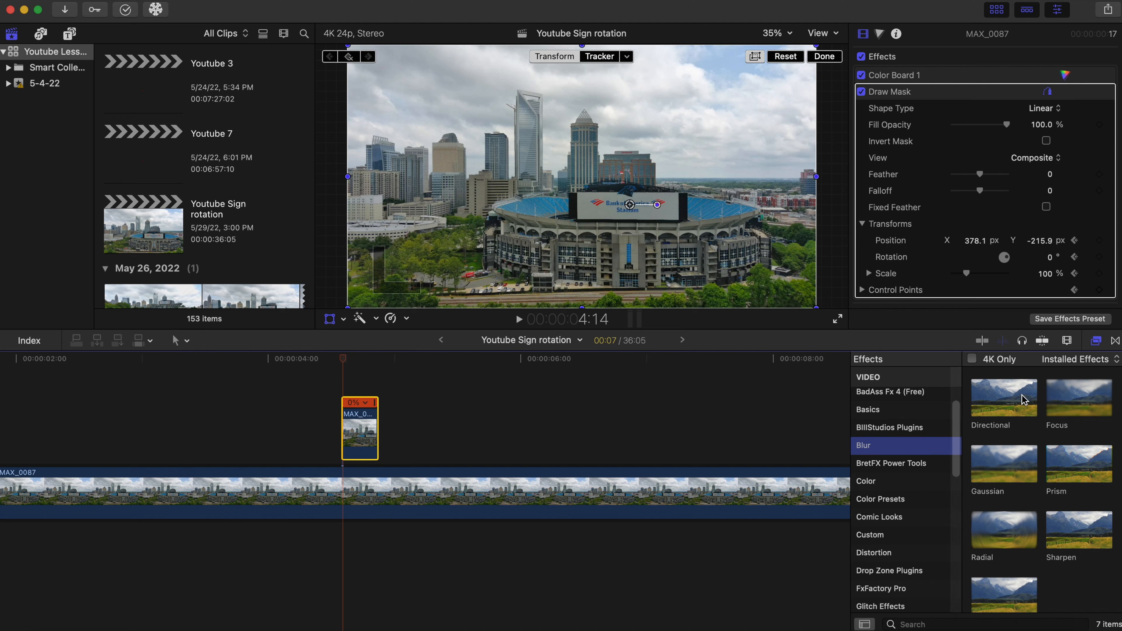
{"action": "left_click_drag", "start_coordinate": [1024, 402], "coordinate": [369, 443]}
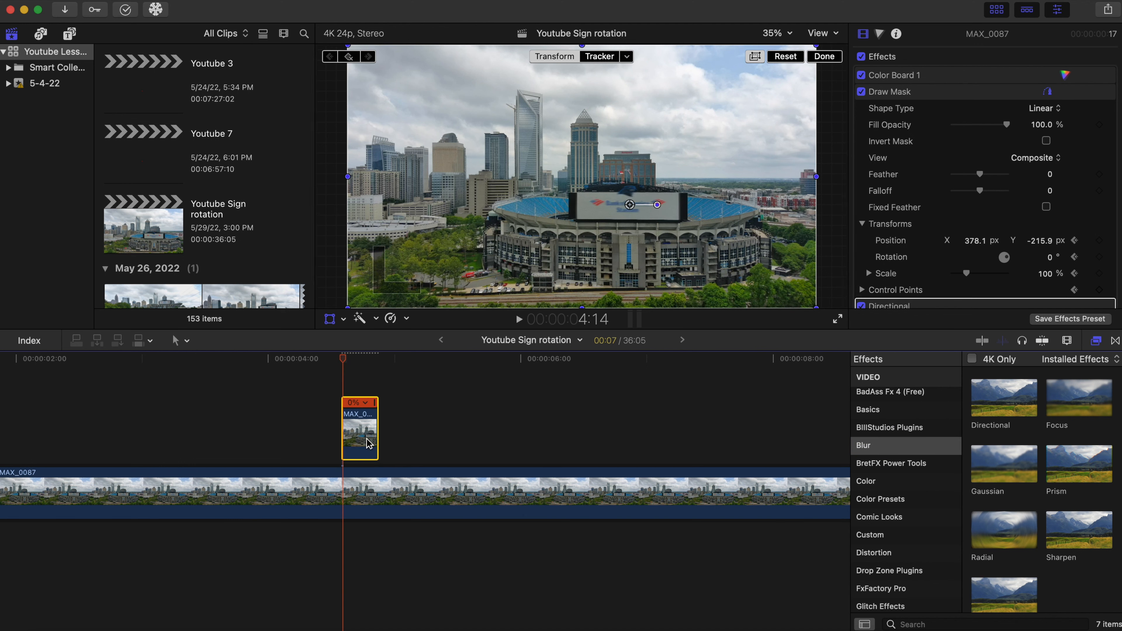
{"action": "scroll", "coordinate": [1006, 190], "scroll_direction": "down", "scroll_amount": 5}
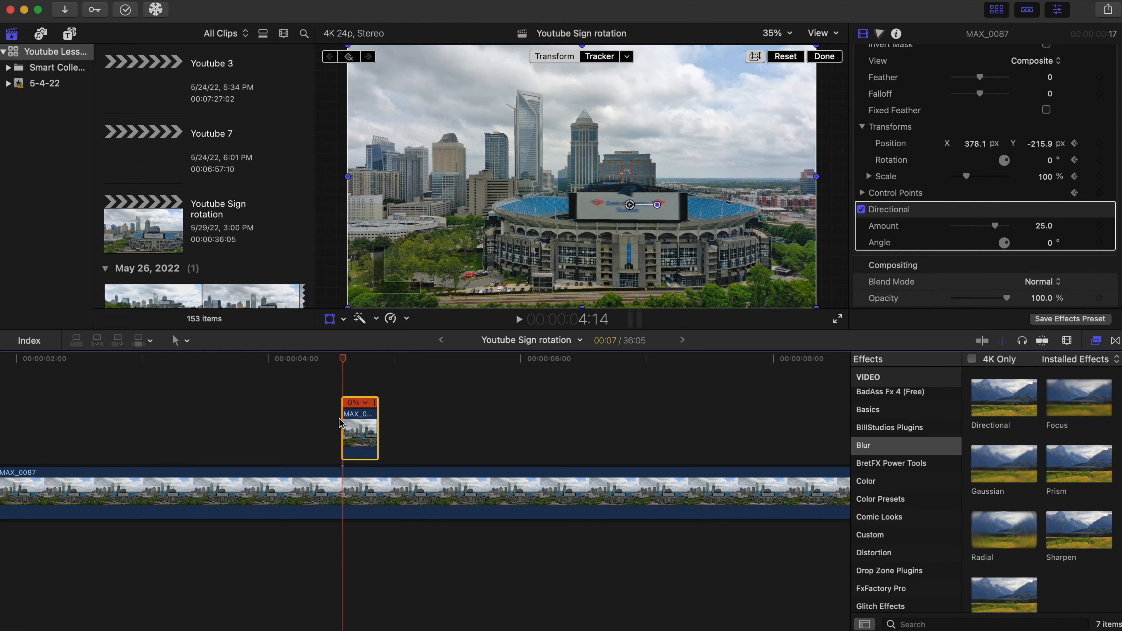
Play the timeline repeatedly from before the upper clip to review the blurred sign rotation.
{"action": "left_click", "coordinate": [318, 416]}
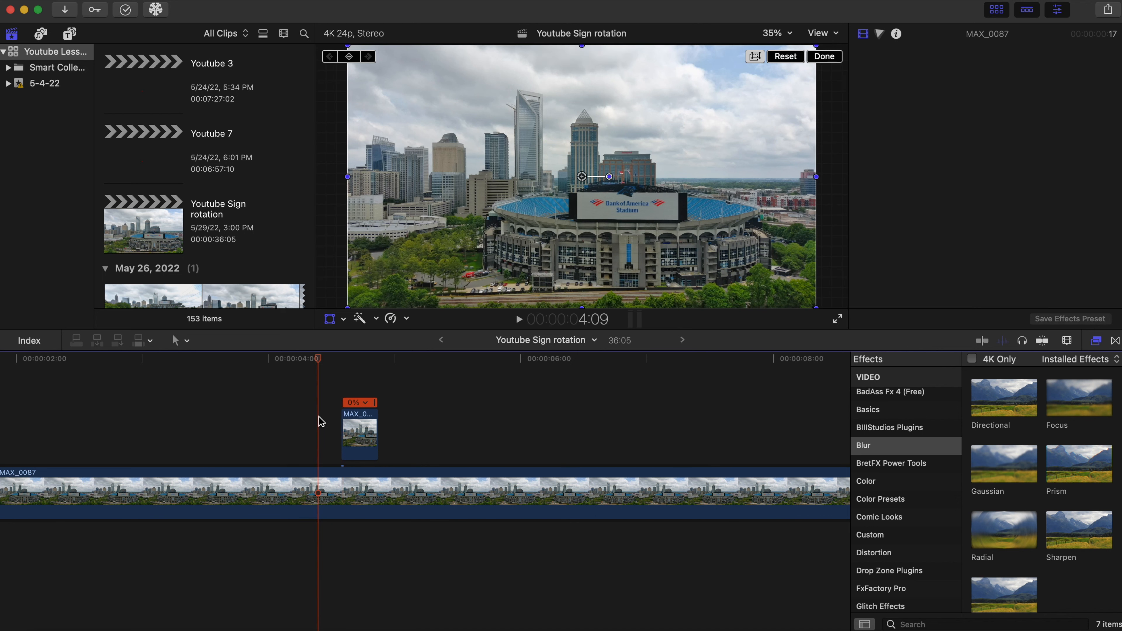
{"action": "key", "text": "space"}
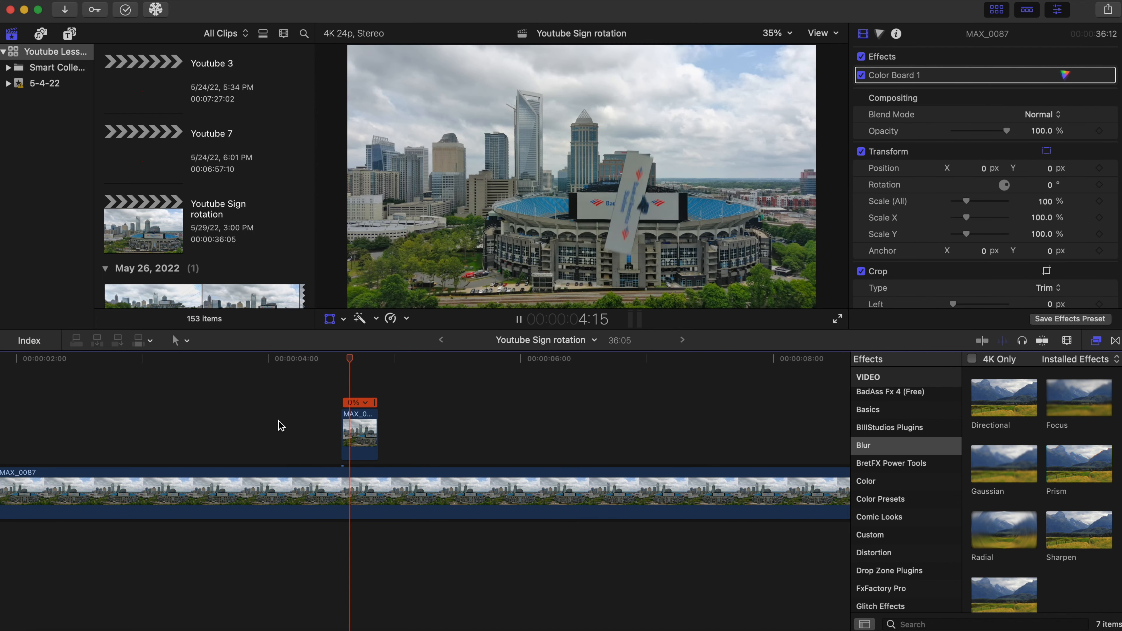
{"action": "left_click", "coordinate": [253, 409]}
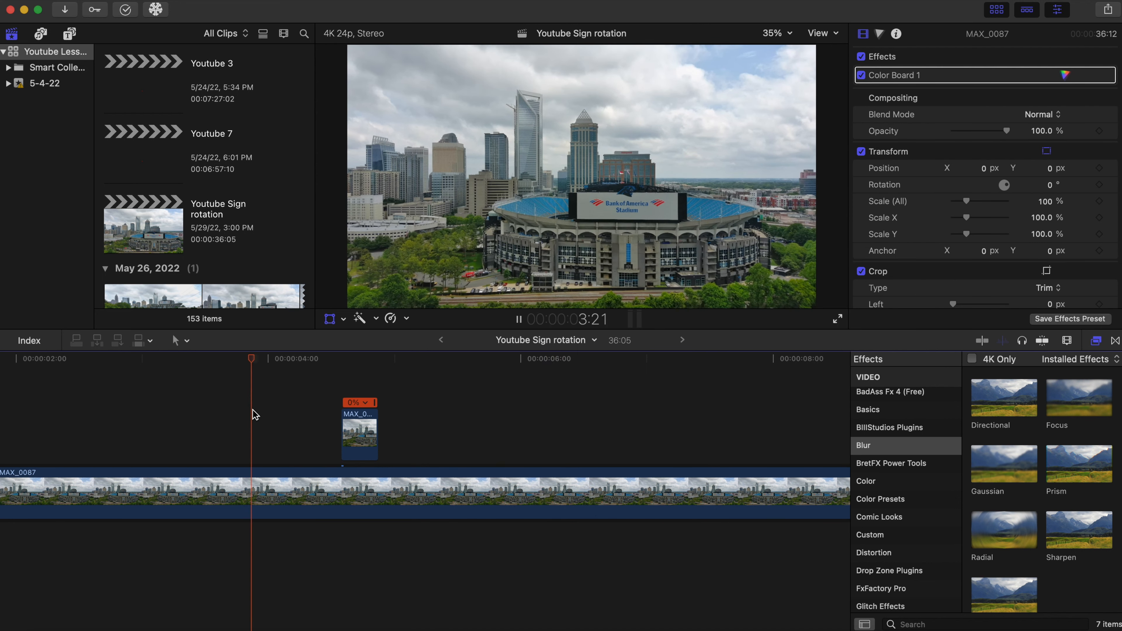
{"action": "left_click", "coordinate": [190, 404]}
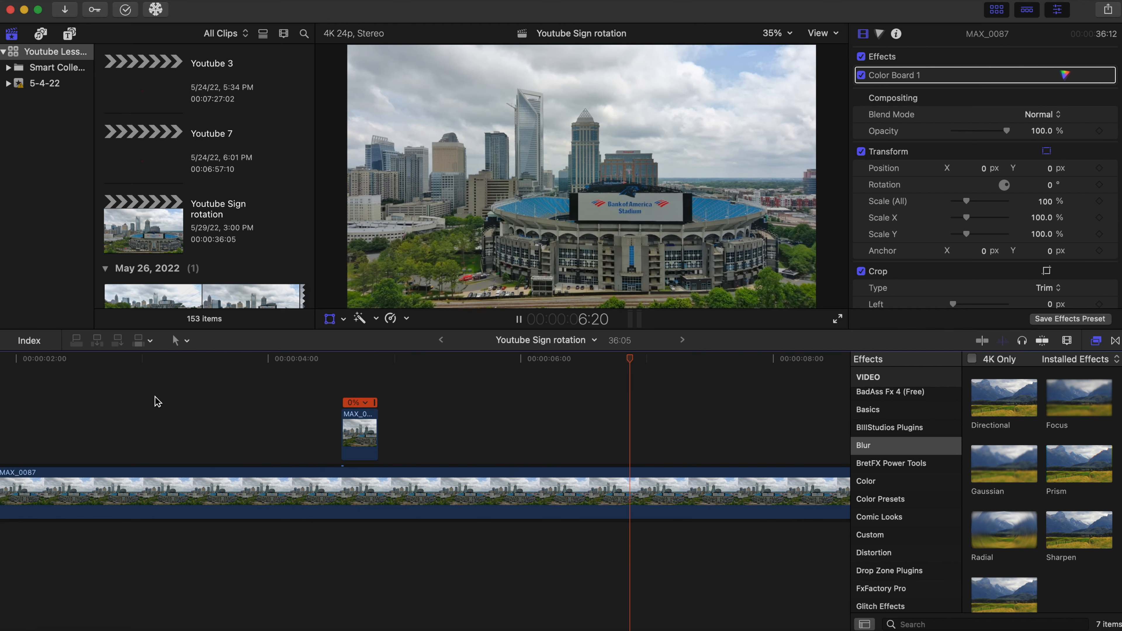
{"action": "left_click", "coordinate": [117, 401]}
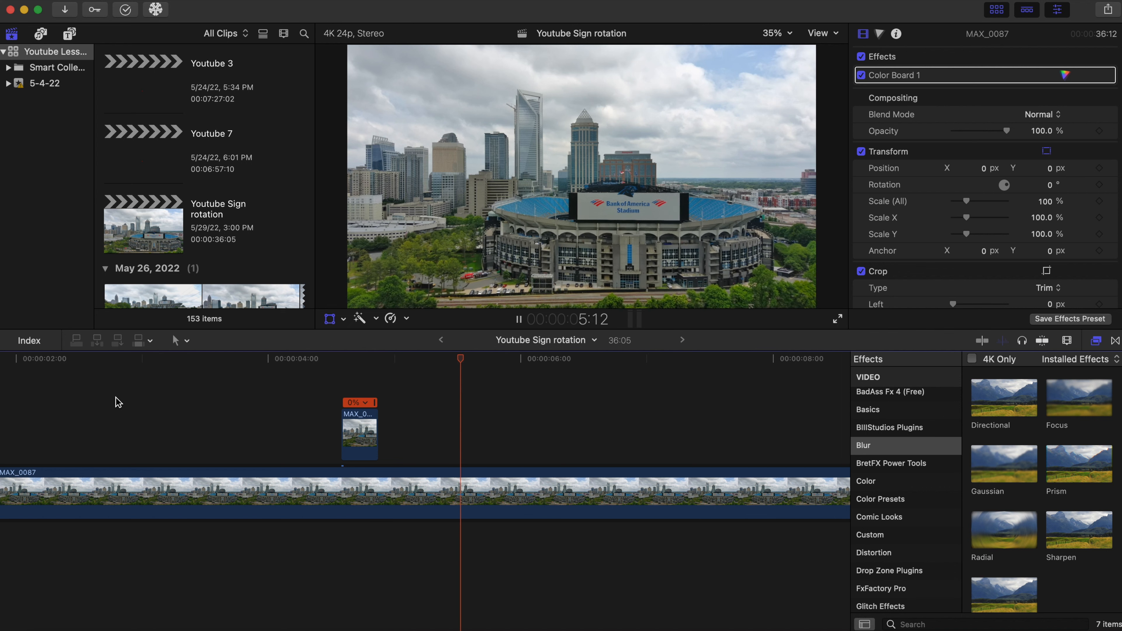
{"action": "left_click", "coordinate": [106, 400]}
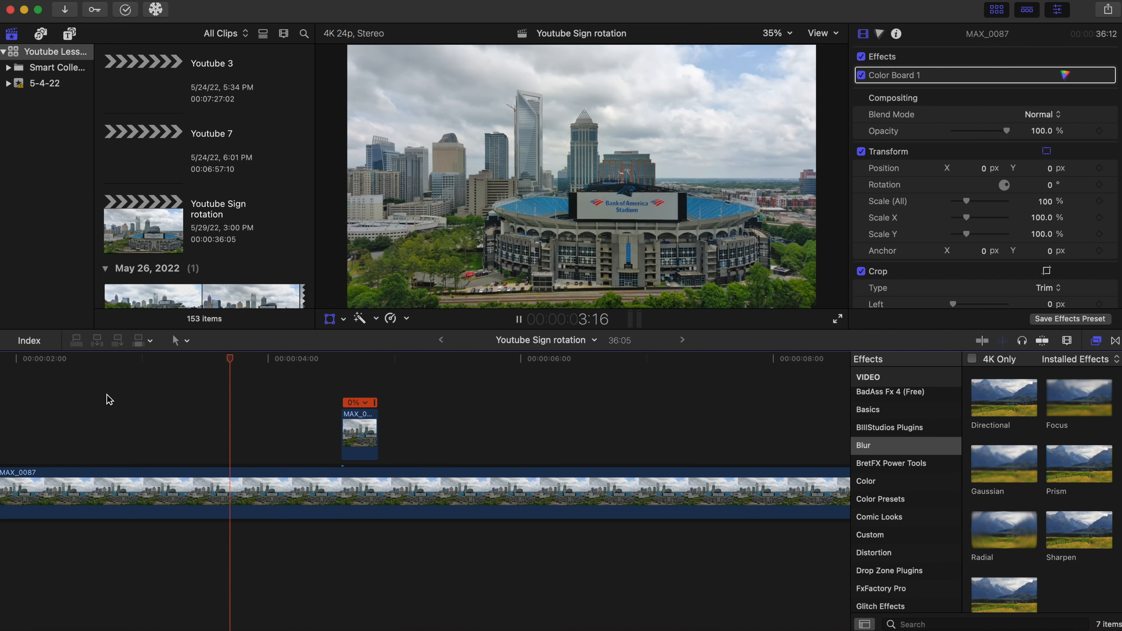